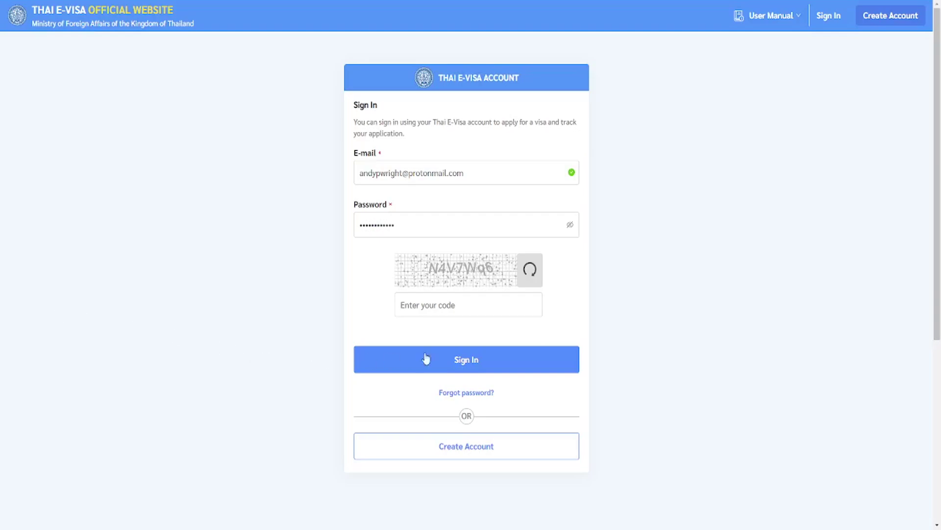
Enter the security captcha code, correcting its letter case, and sign in to the e-visa account.
left_click(451, 302)
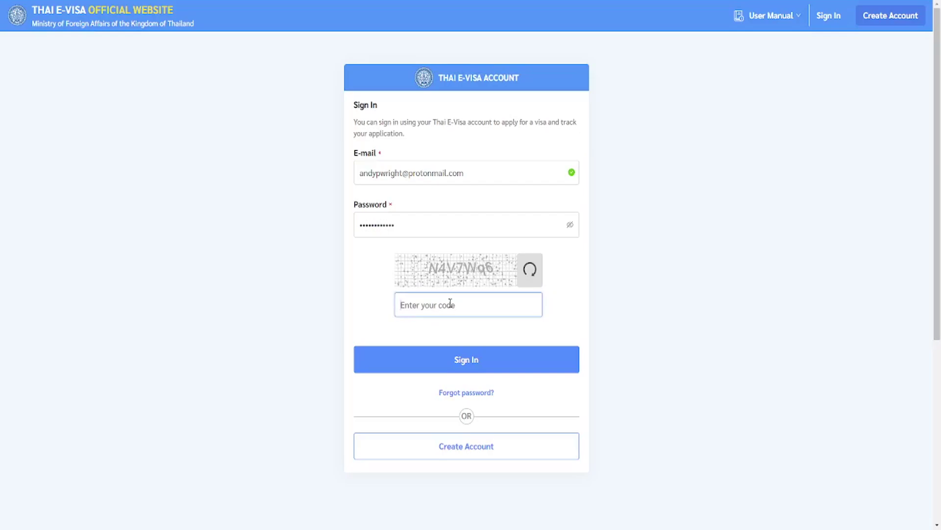
type("n4v")
key("BackSpace")
key("BackSpace")
key("BackSpace")
type("N4V7Wq6")
left_click(435, 361)
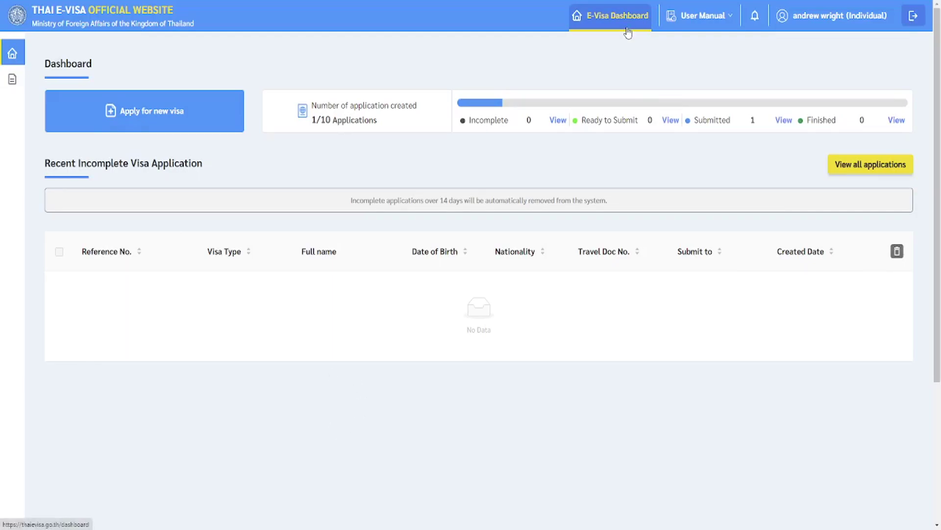
Start a new visa application from the E-Visa Dashboard.
left_click(186, 122)
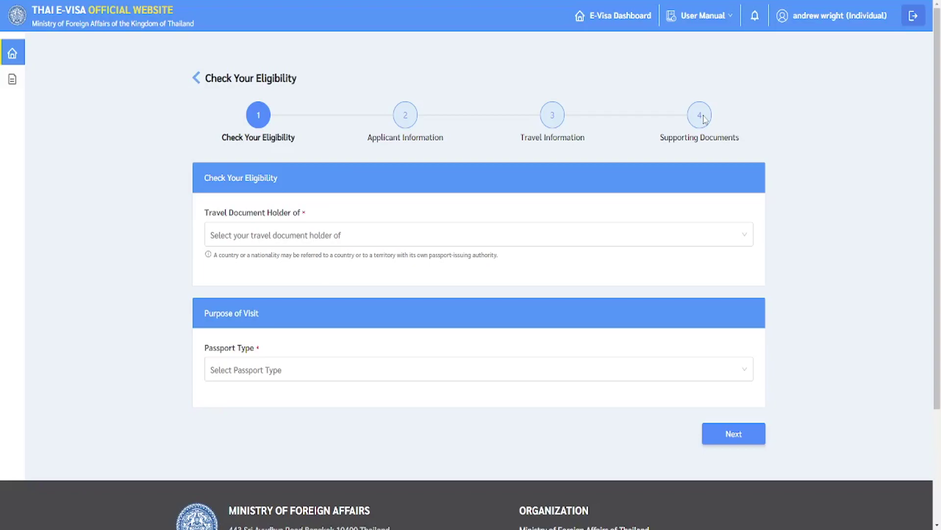
Set the travel document holder country to United Kingdom.
left_click(231, 236)
type("u")
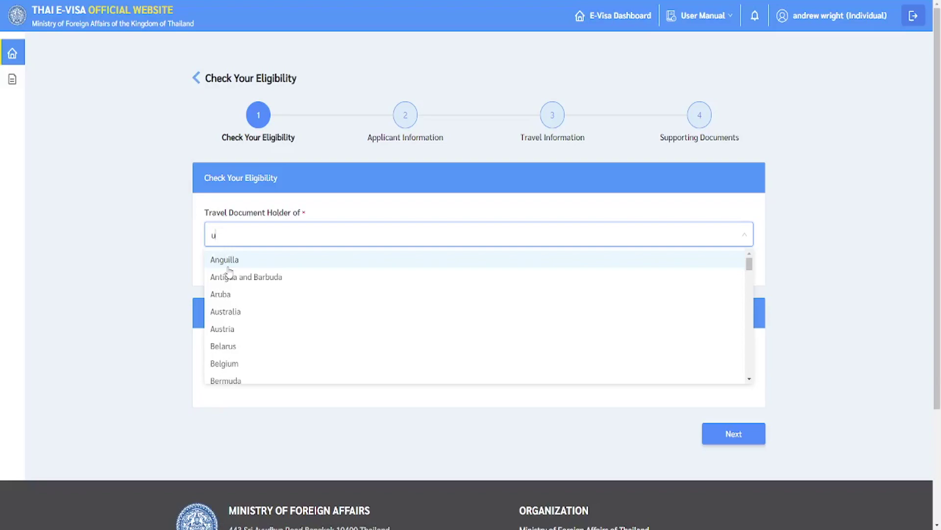
type(" n")
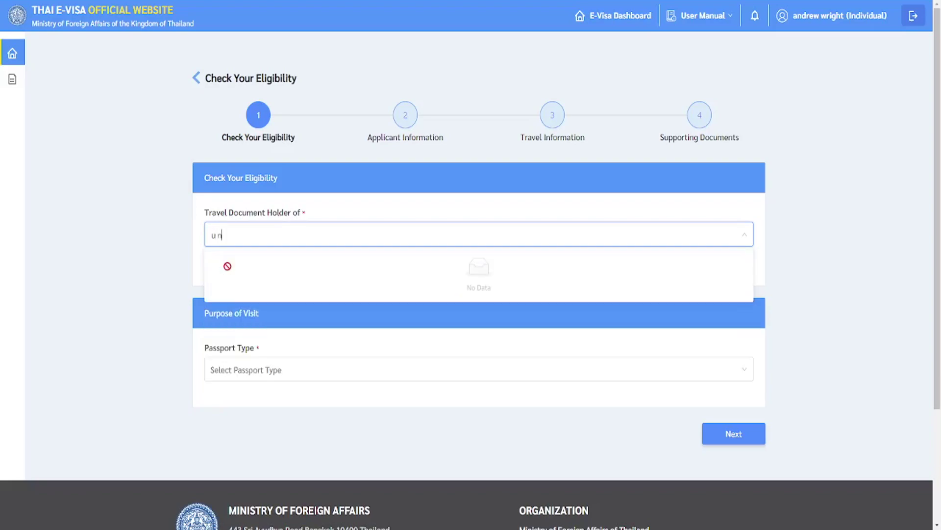
key("BackSpace")
key("BackSpace")
type("nit")
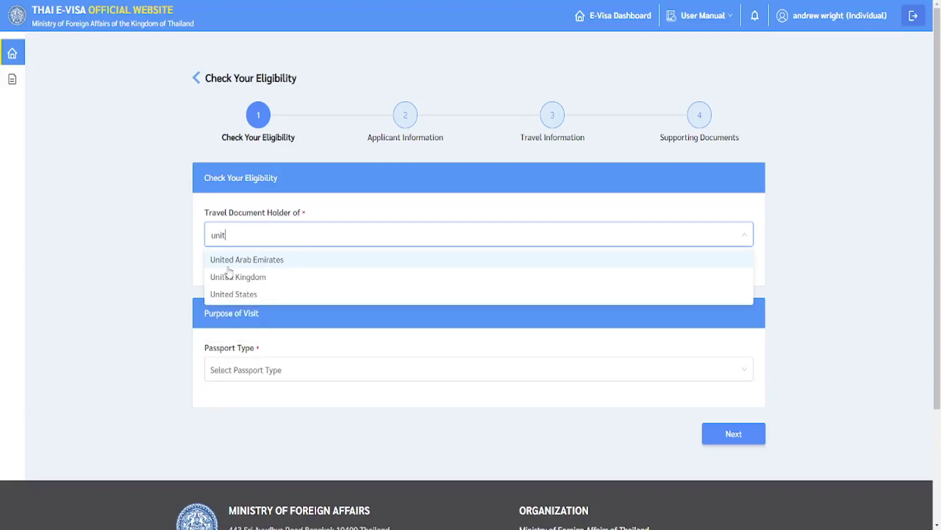
left_click(223, 277)
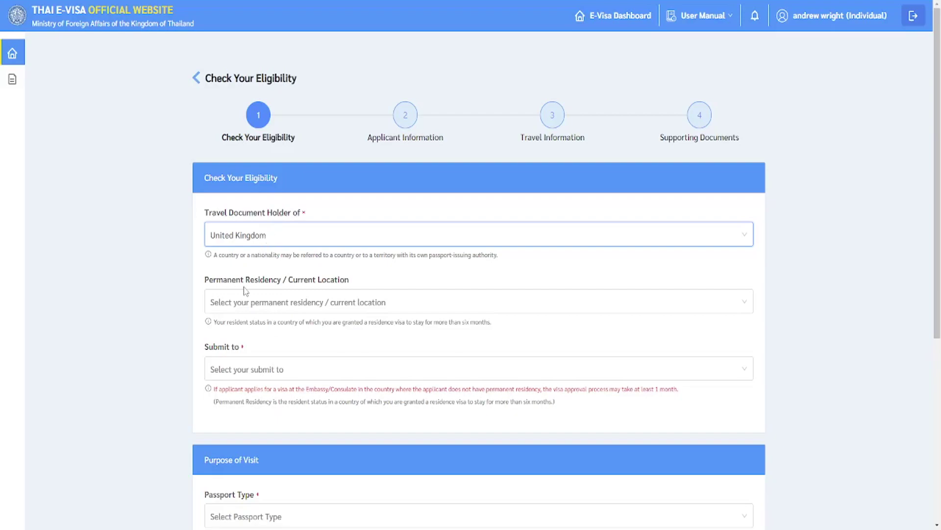
Set the permanent residency country to United Kingdom.
left_click(263, 297)
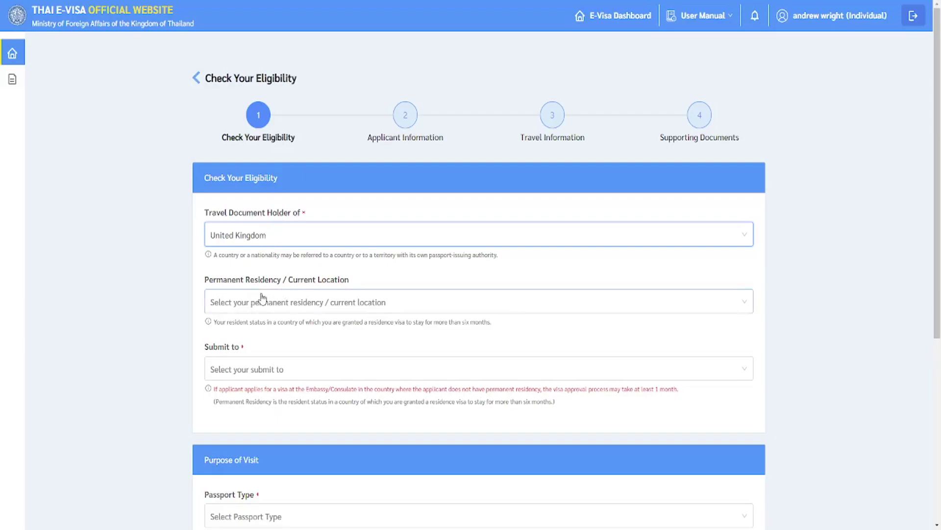
type("unit")
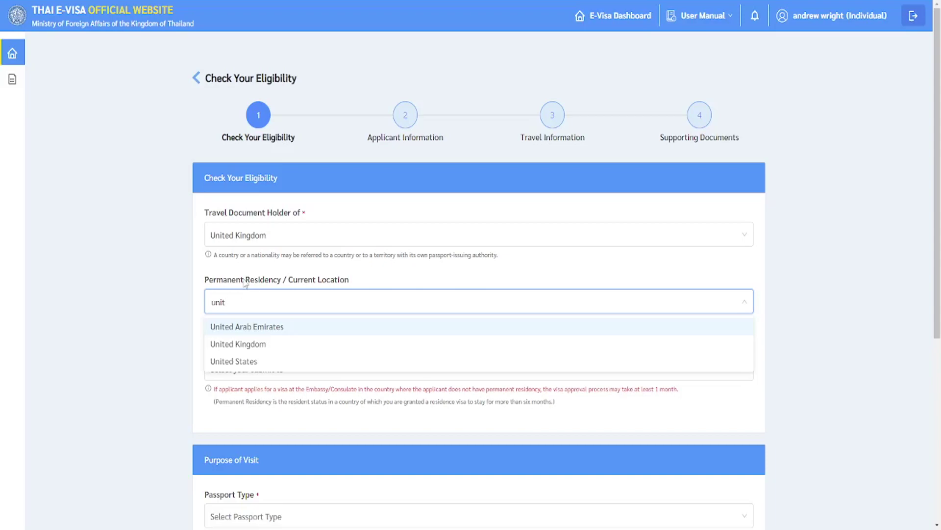
left_click(333, 350)
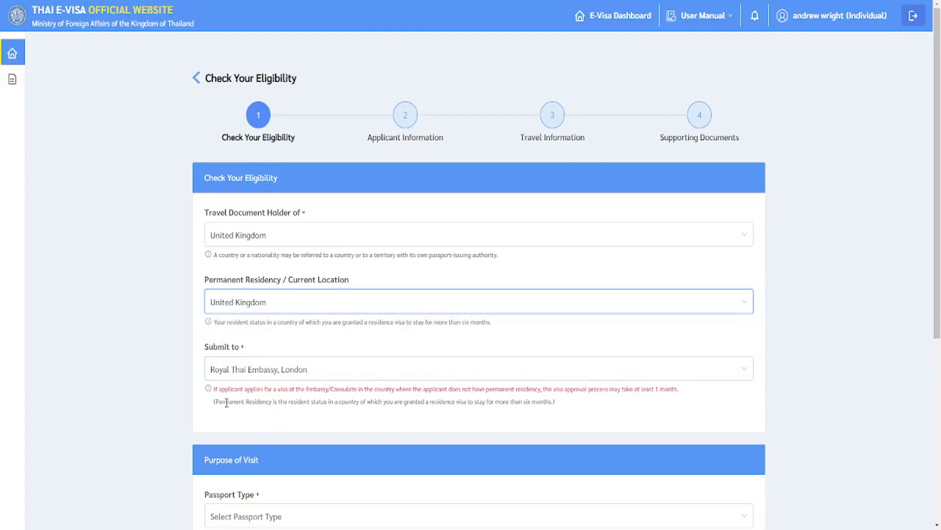
scroll(231, 397, "down", 2)
scroll(243, 382, "down", 2)
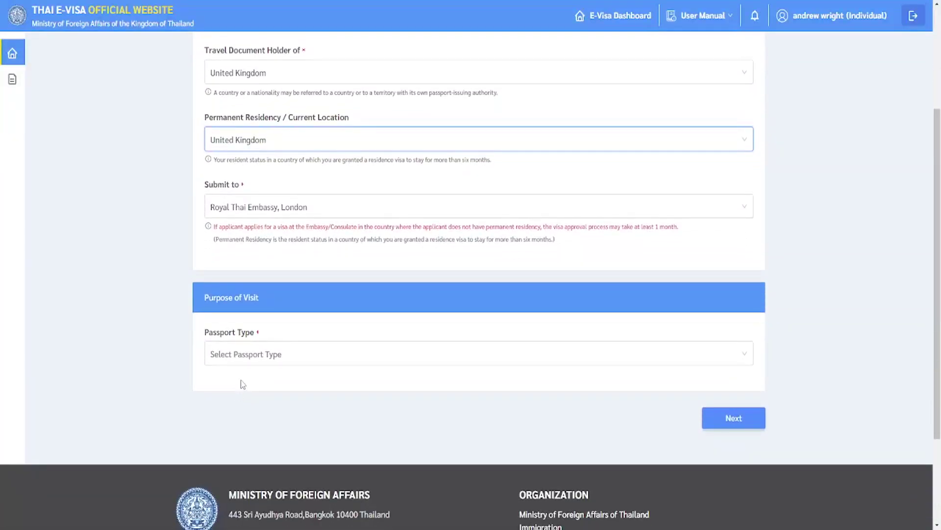
Set passport type to Ordinary Passport and purpose of visit to Tourism / Leisure activities.
left_click(257, 361)
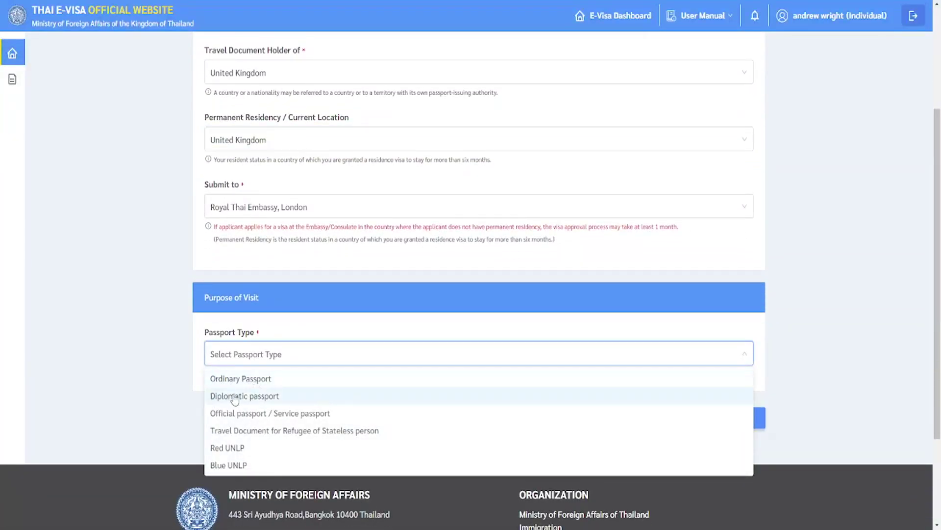
left_click(249, 383)
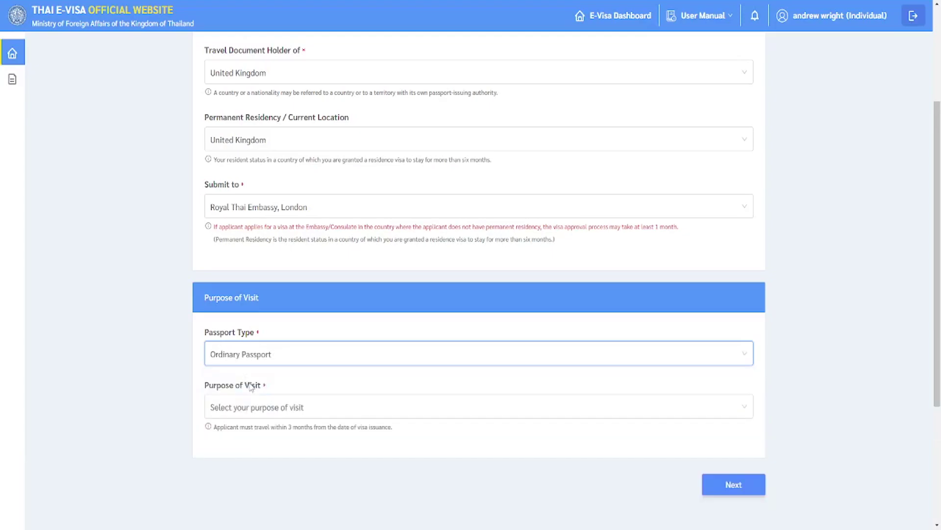
left_click(250, 410)
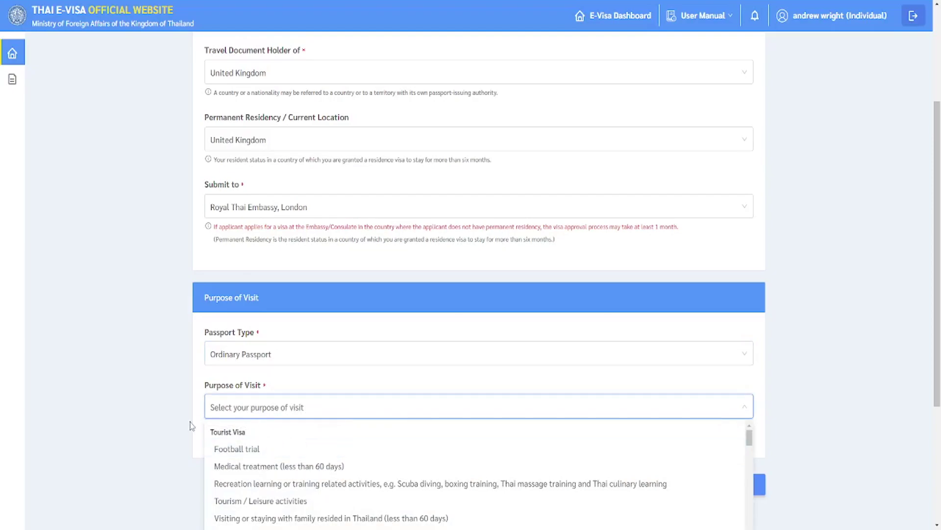
scroll(190, 424, "down", 3)
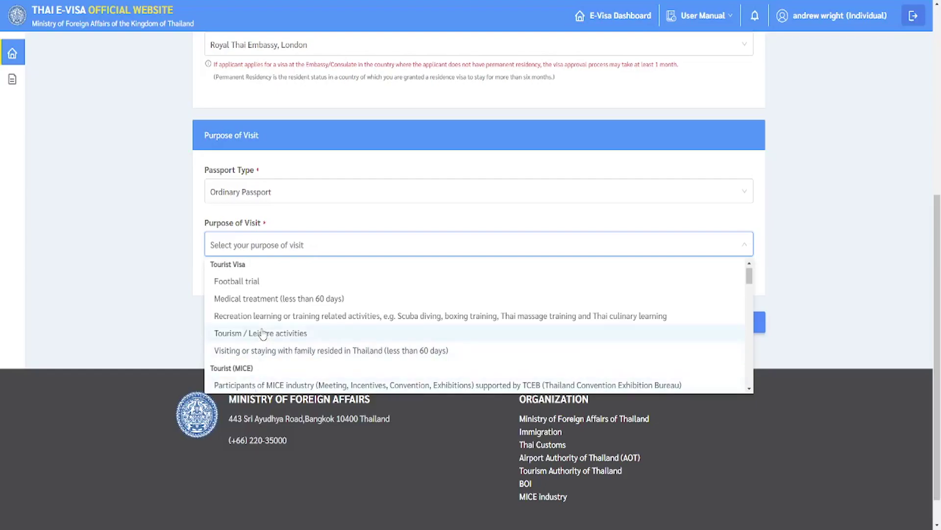
left_click(264, 333)
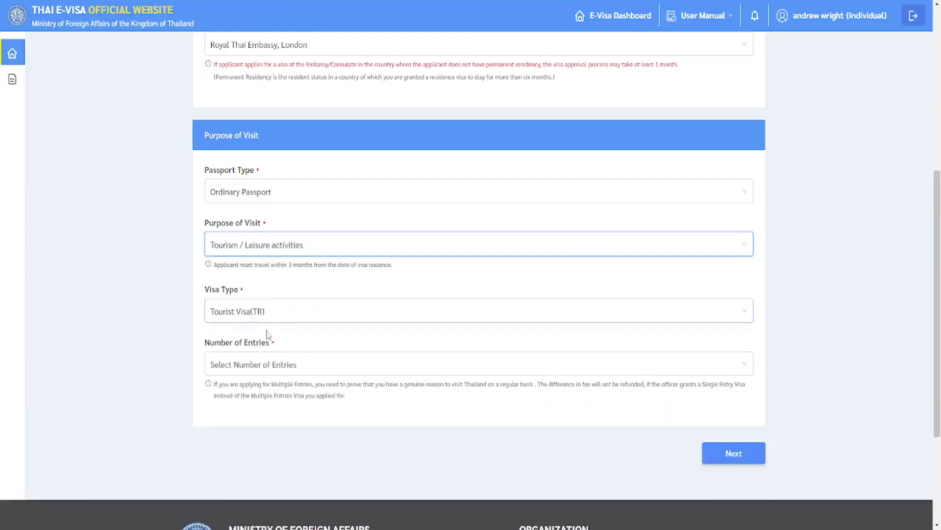
Choose Single for Number of Entries and continue to Applicant Information.
left_click(262, 372)
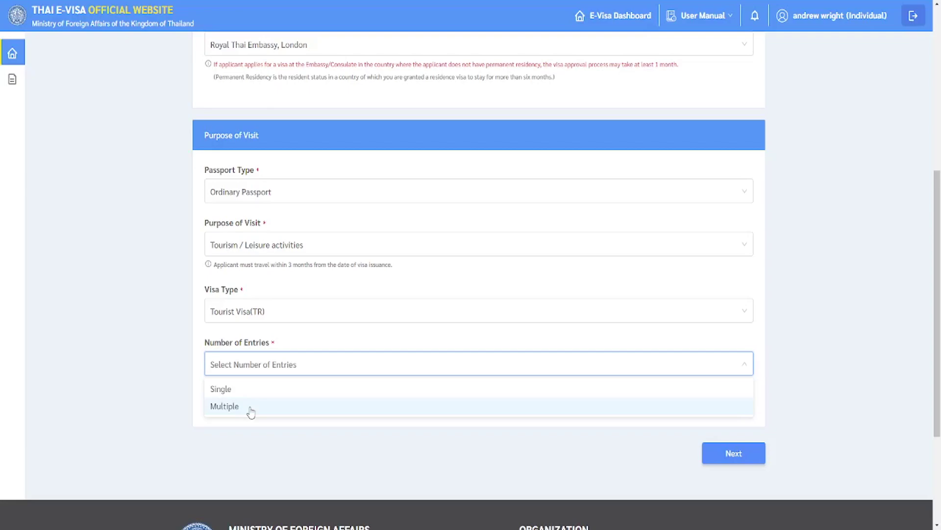
left_click(216, 391)
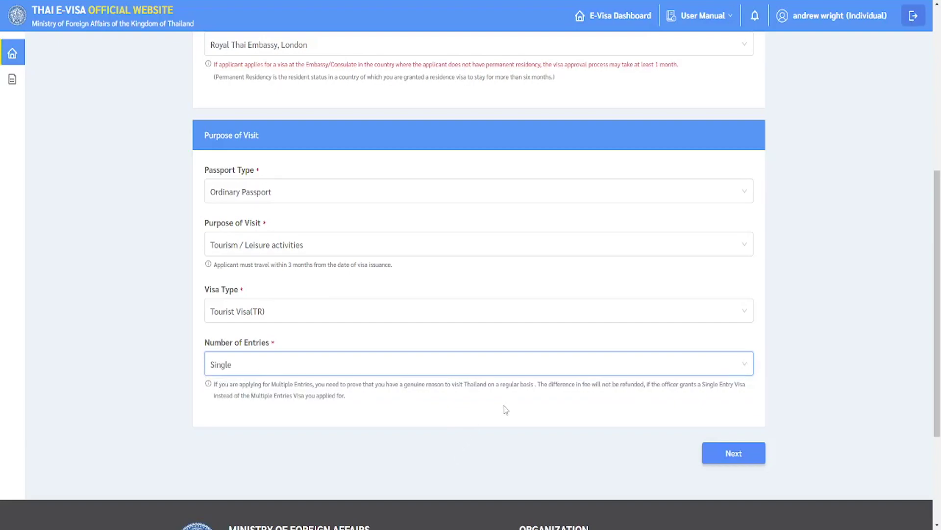
left_click(726, 454)
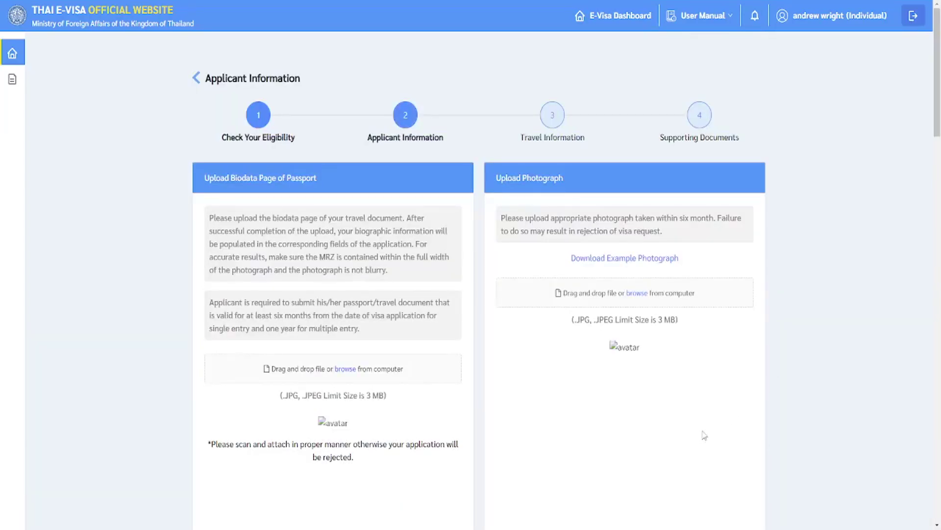
Drop the passport scan from File Explorer onto the biodata page upload area.
scroll(435, 455, "down", 1)
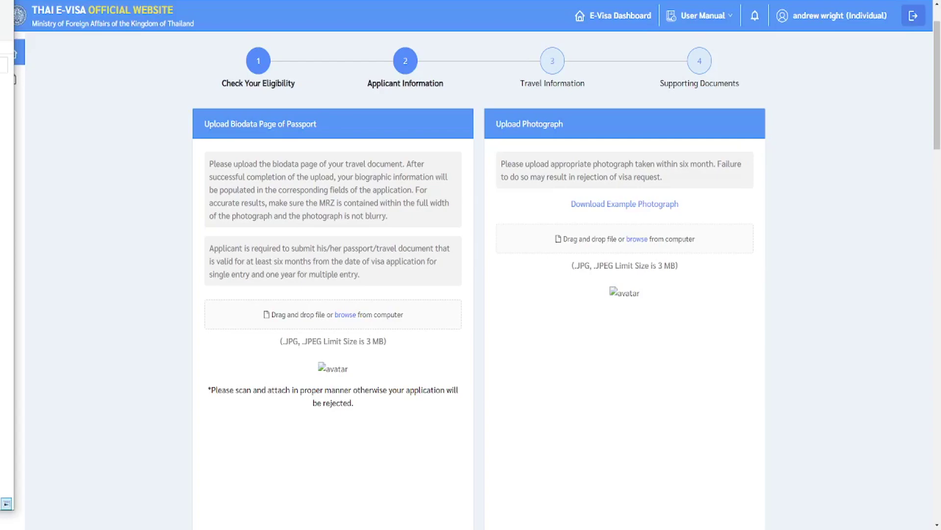
left_click_drag(7, 304, 291, 323)
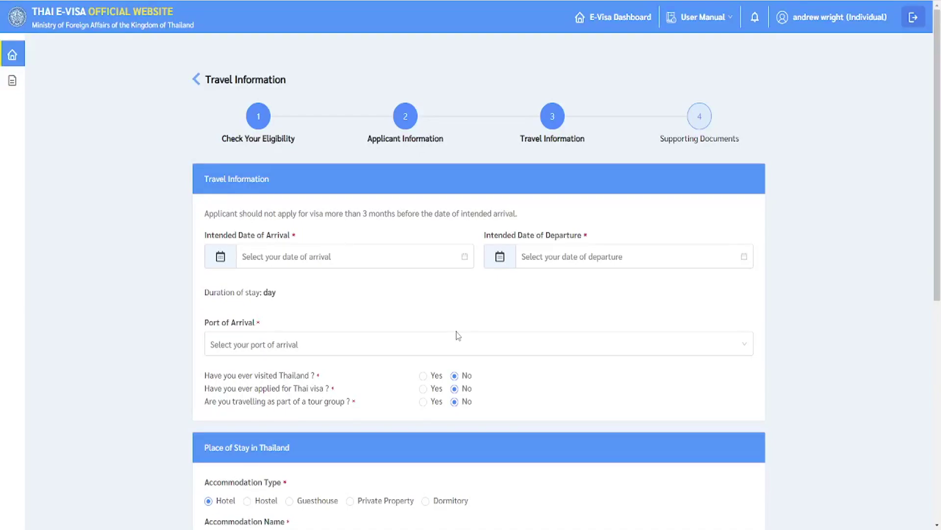
Set the intended arrival date to 20 Sep 2023.
left_click(415, 263)
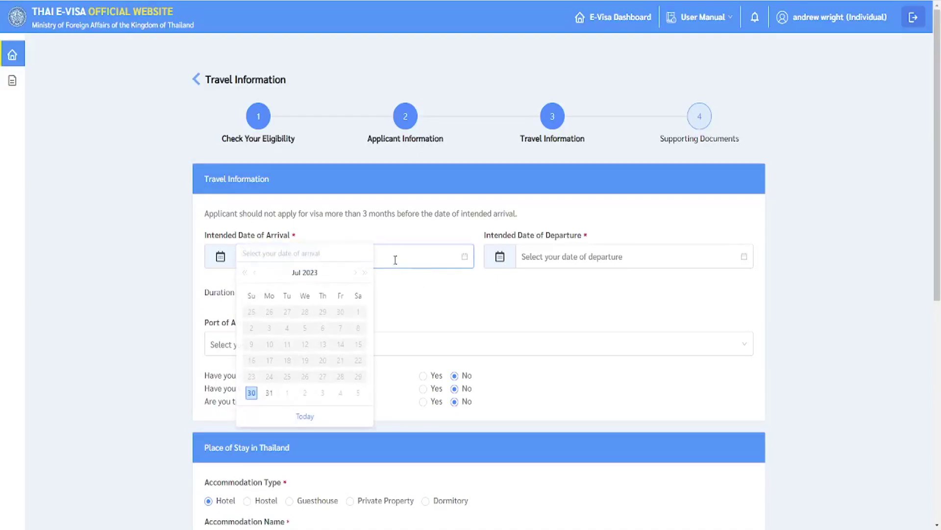
left_click(302, 274)
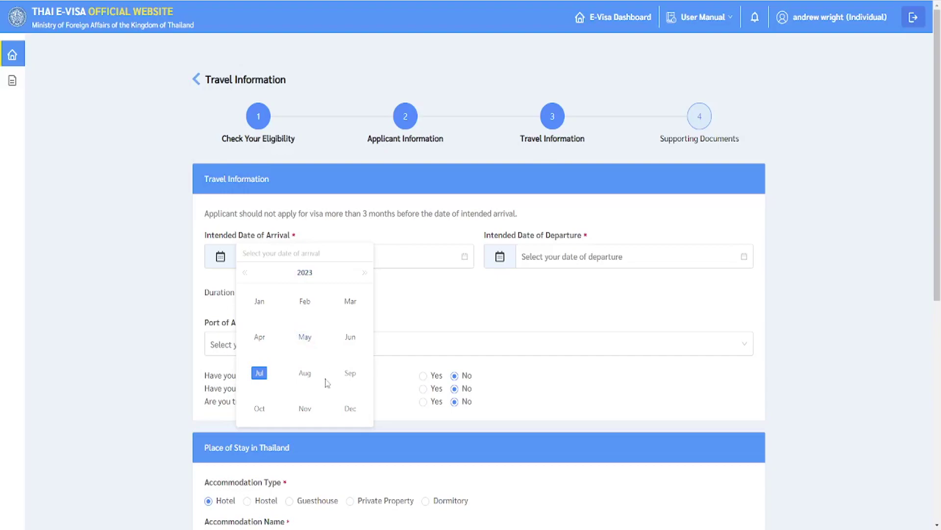
left_click(346, 380)
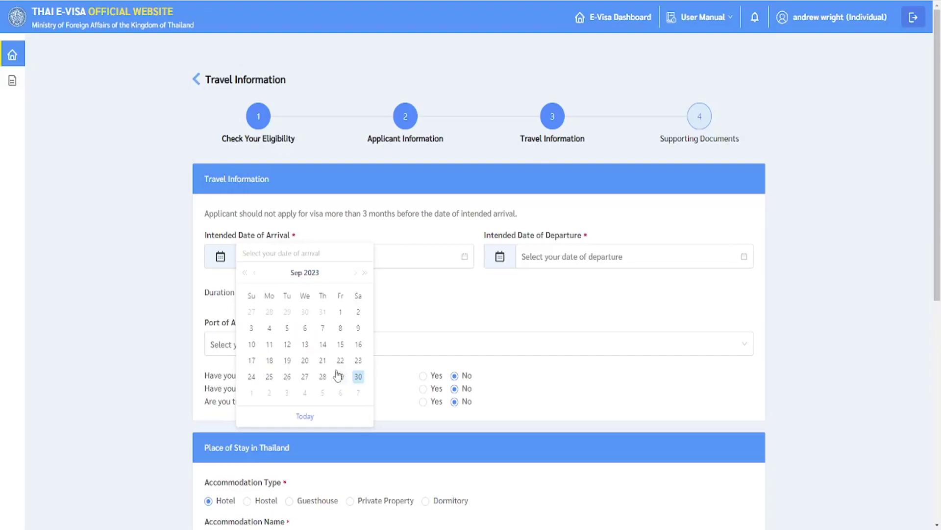
left_click(306, 360)
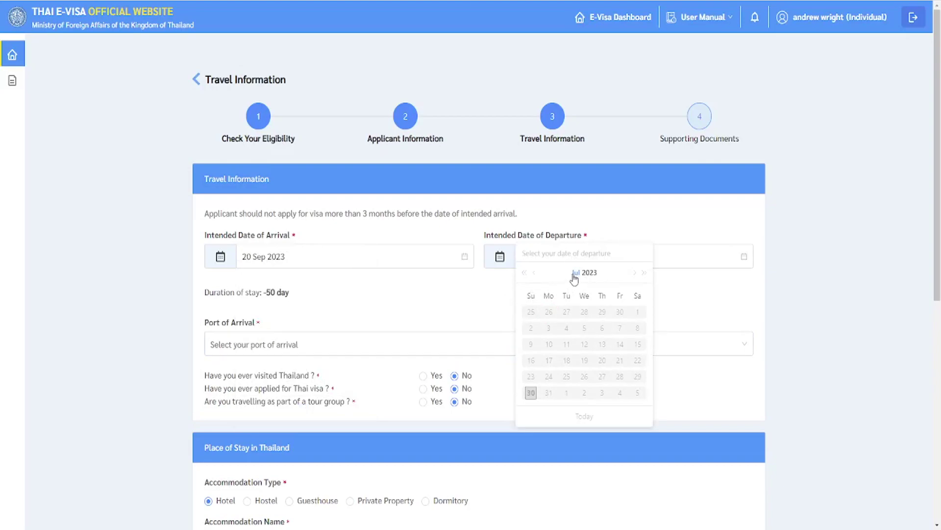
Set the intended departure date to 31 Oct 2023.
left_click(576, 273)
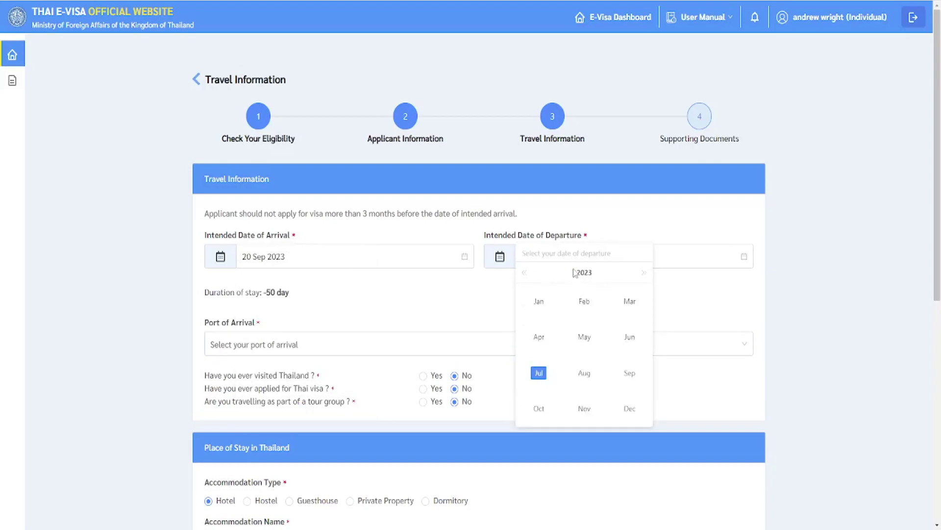
left_click(547, 412)
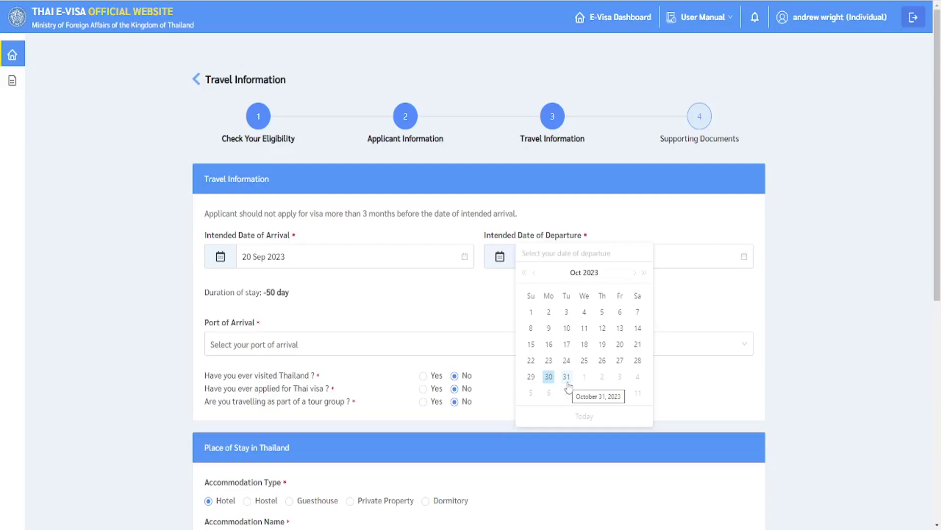
left_click(567, 377)
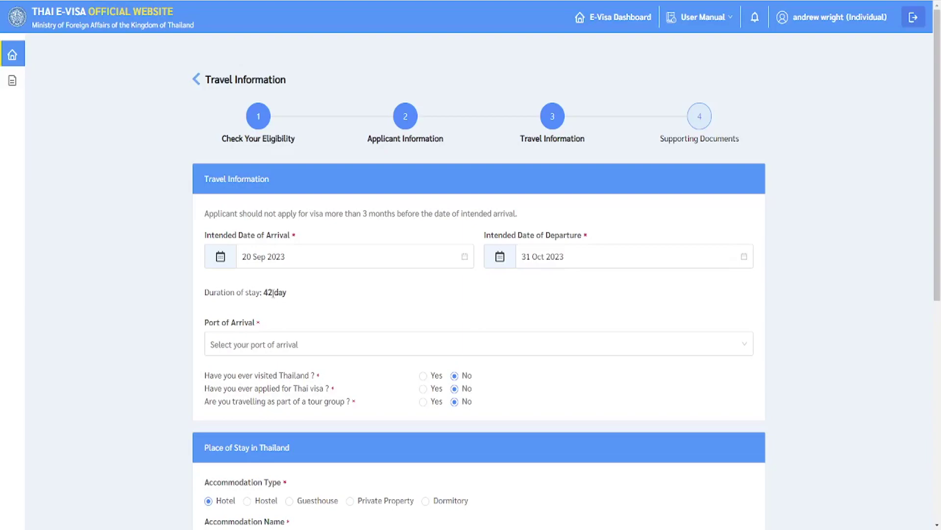
Choose International Airport, Schedule (Commercial) flight type, and enter flight number tg911.
left_click(280, 343)
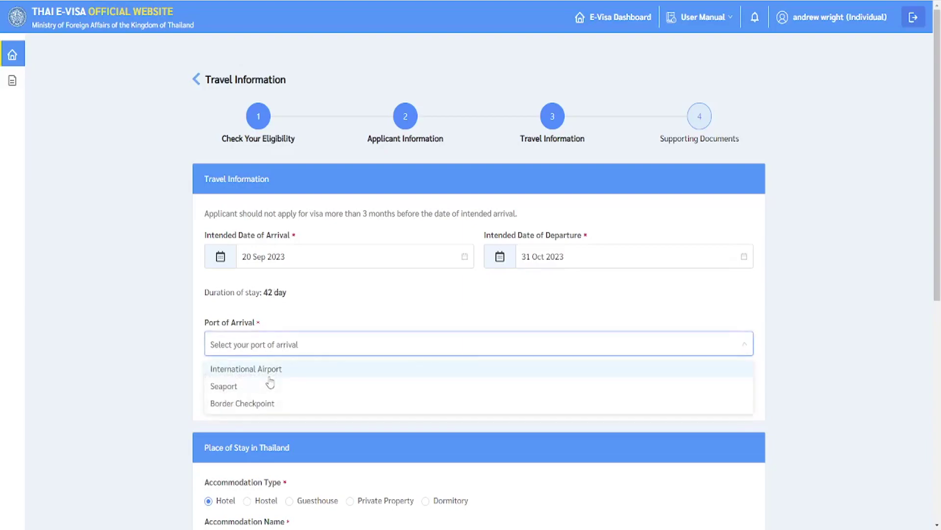
left_click(269, 372)
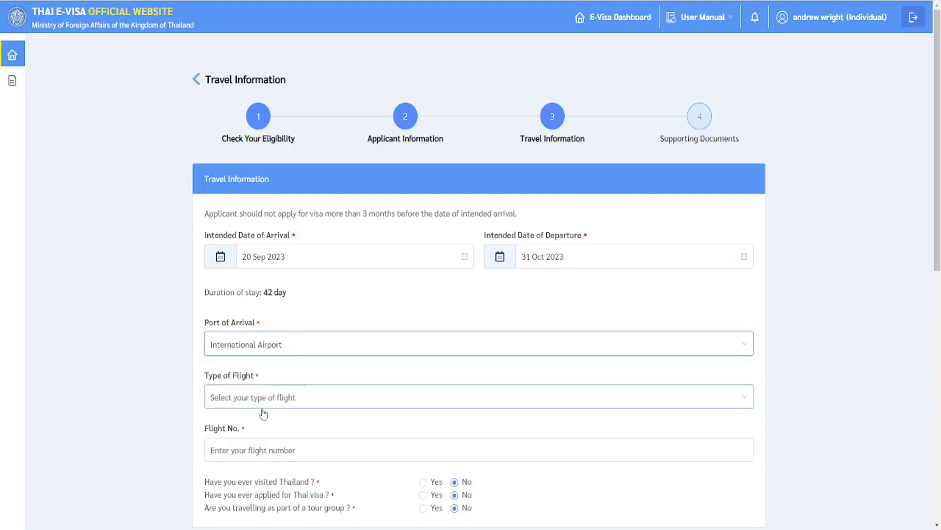
left_click(273, 397)
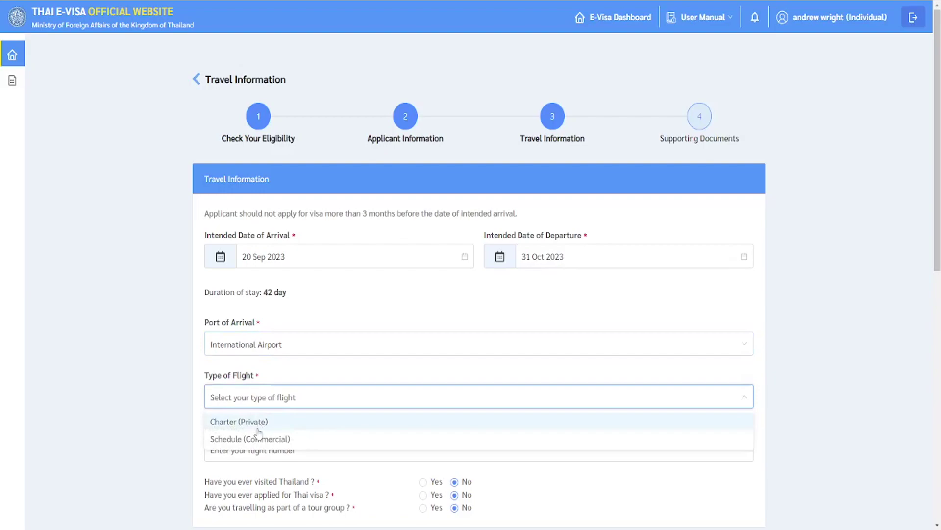
left_click(252, 444)
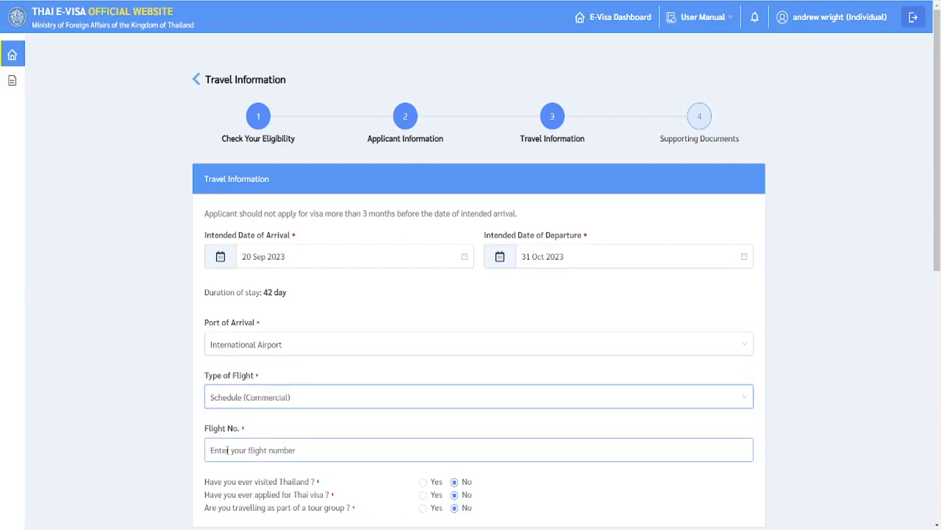
left_click(228, 450)
type("t")
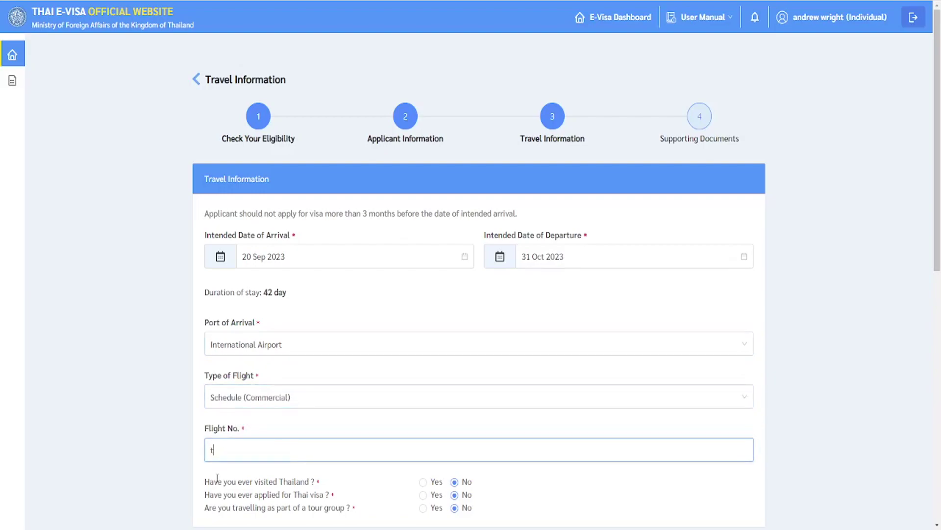
type("g9111")
Answer Yes to previously visiting Thailand and previously applying for a Thai visa.
scroll(395, 130, "down", 8)
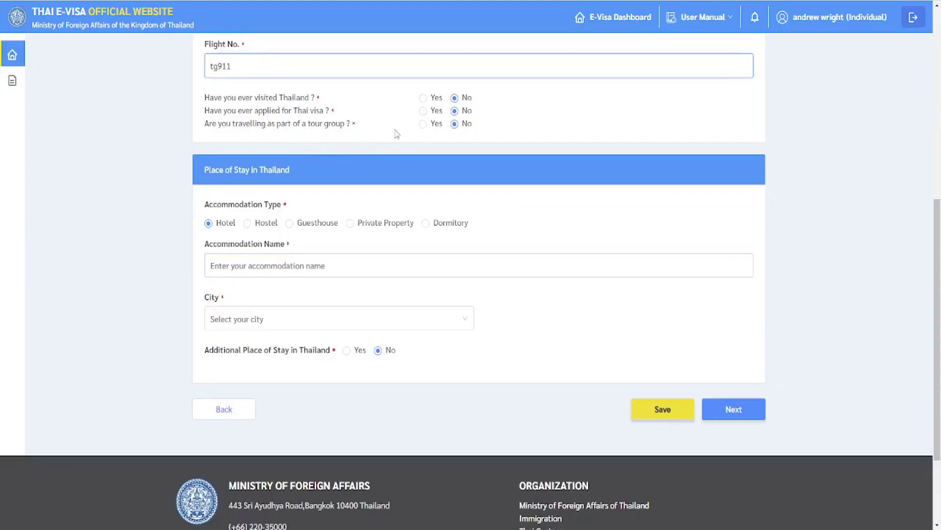
left_click(425, 99)
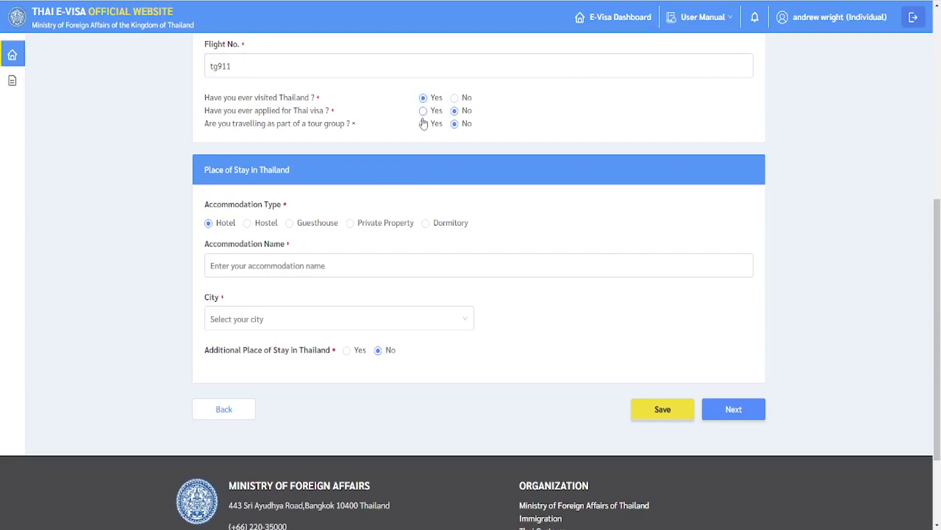
left_click(423, 112)
left_click(216, 263)
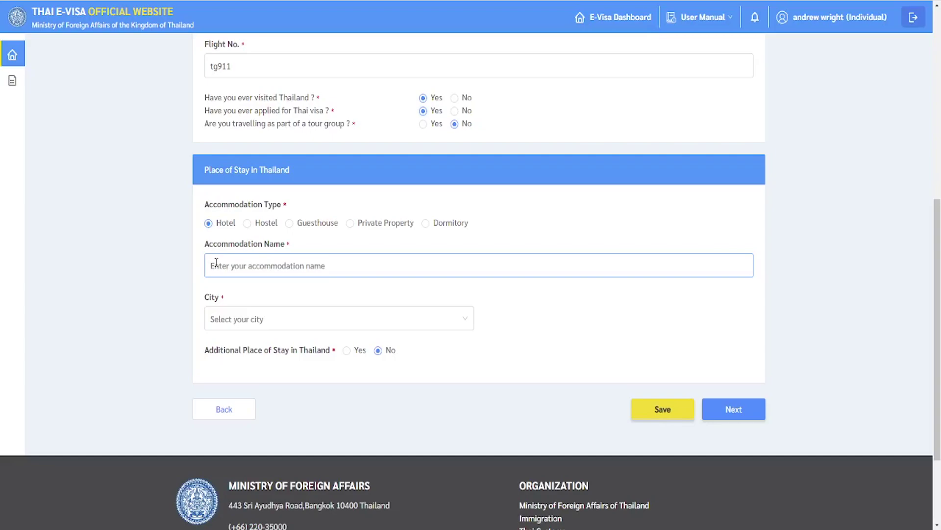
left_click(216, 264)
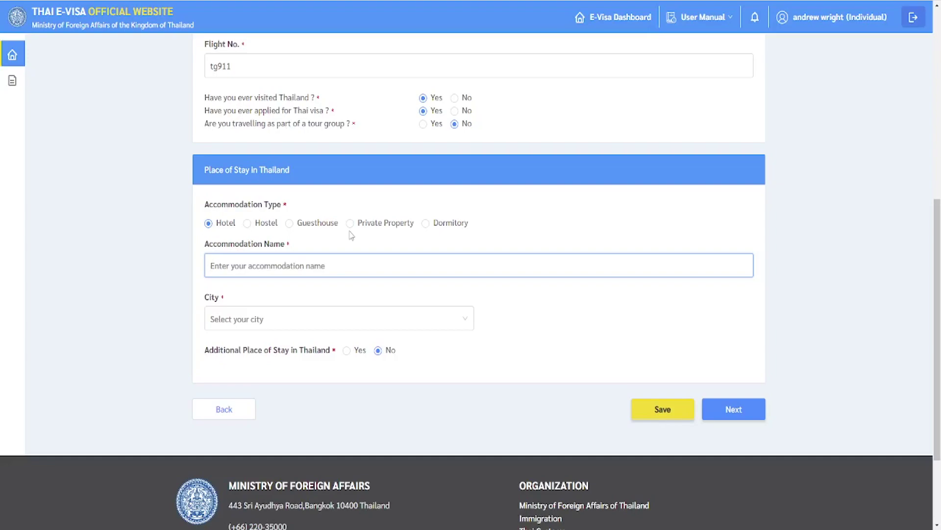
Enter accommodation 'hotel nature view', city Chon Buri, postal code 20160, and continue.
type("hotel nature view")
left_click(294, 318)
scroll(248, 431, "down", 10)
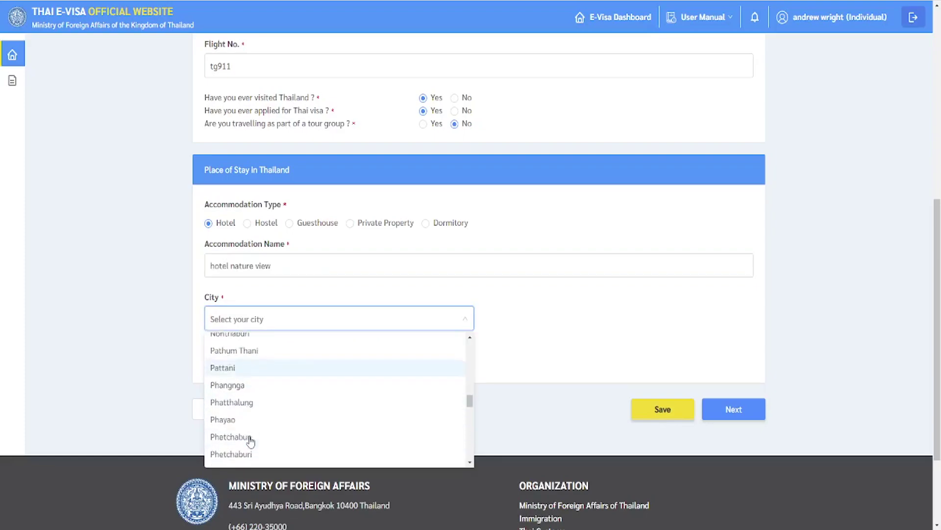
scroll(253, 438, "down", 3)
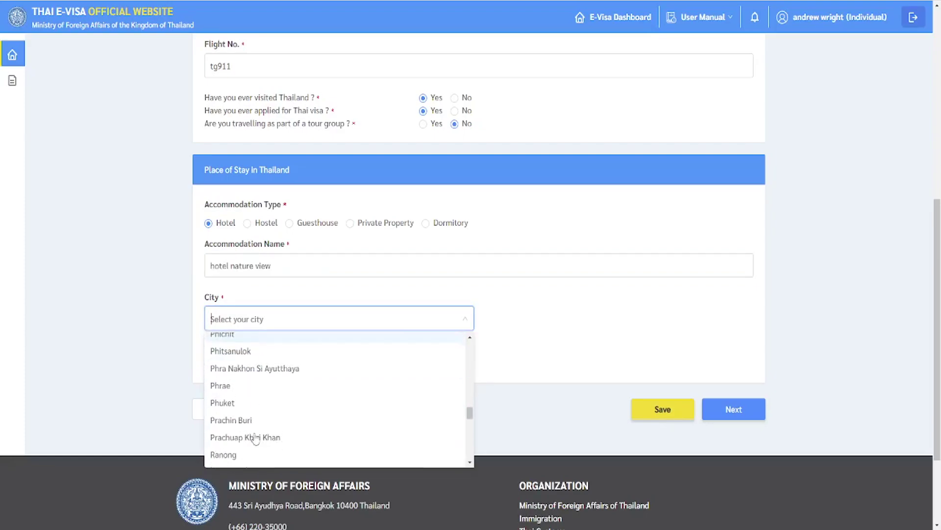
scroll(255, 437, "up", 1)
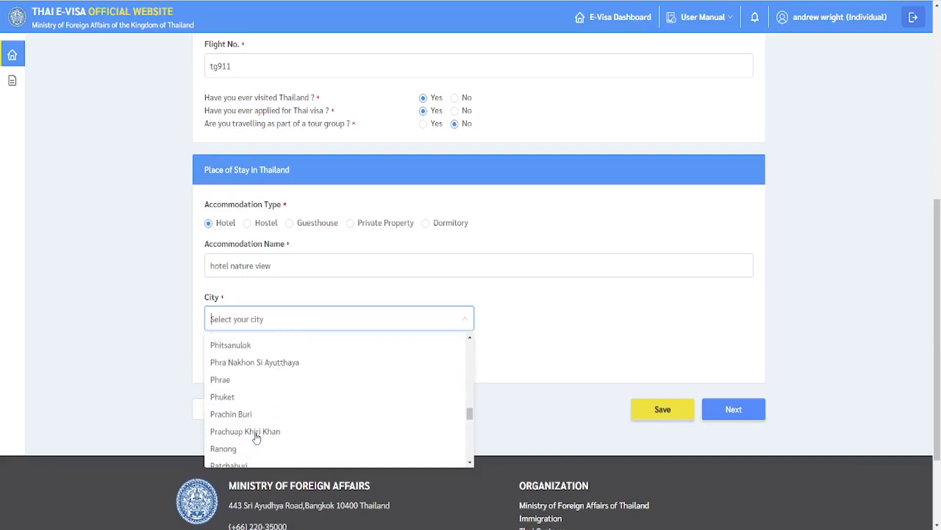
scroll(254, 443, "down", 2)
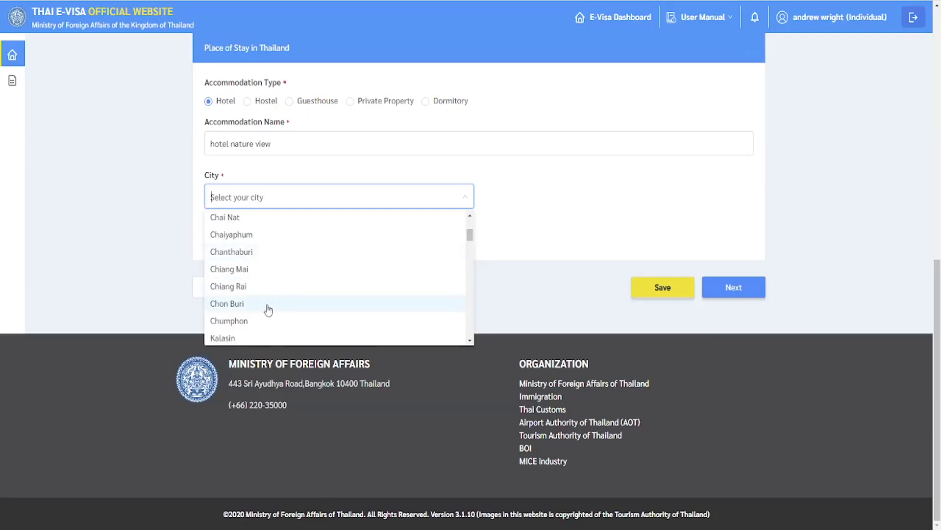
left_click(267, 309)
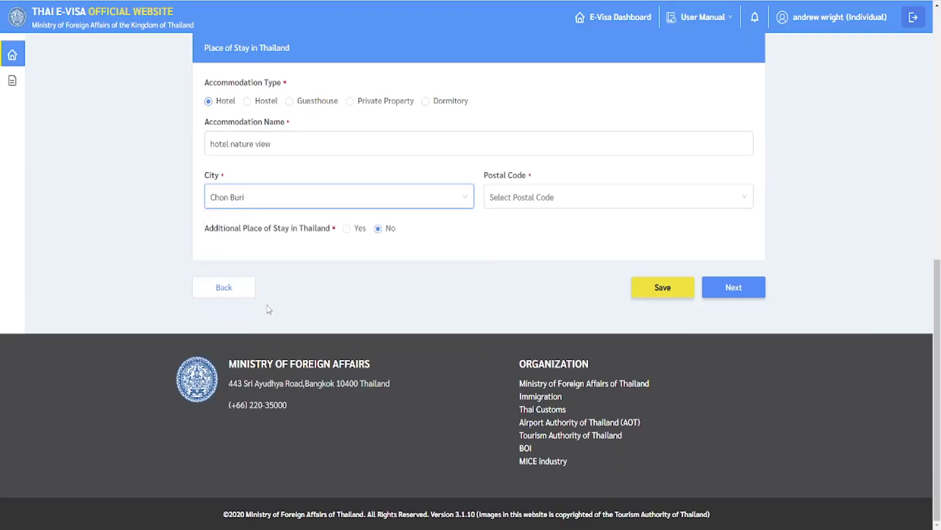
left_click(500, 198)
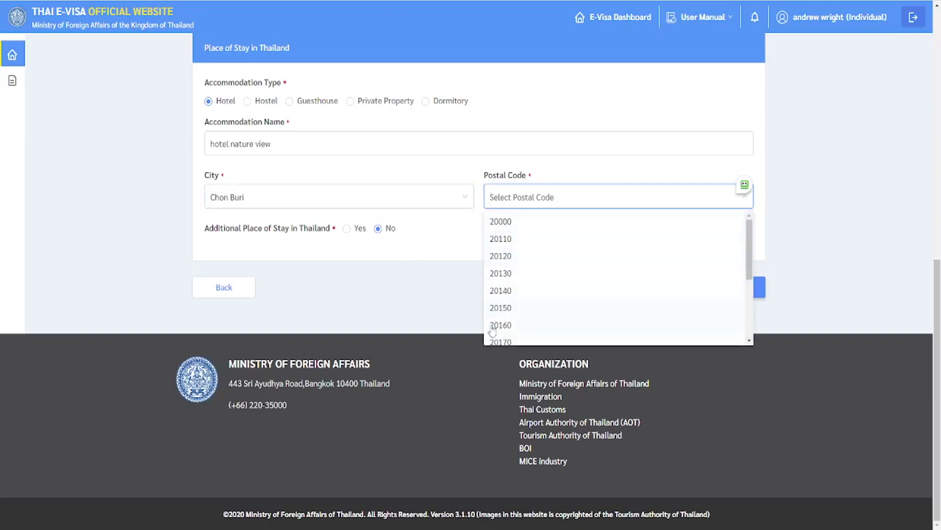
left_click(508, 325)
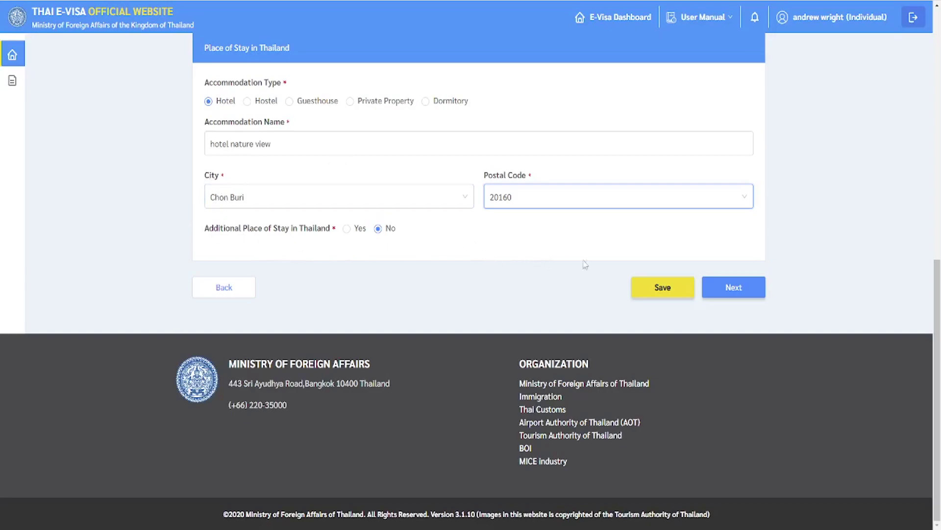
left_click(740, 291)
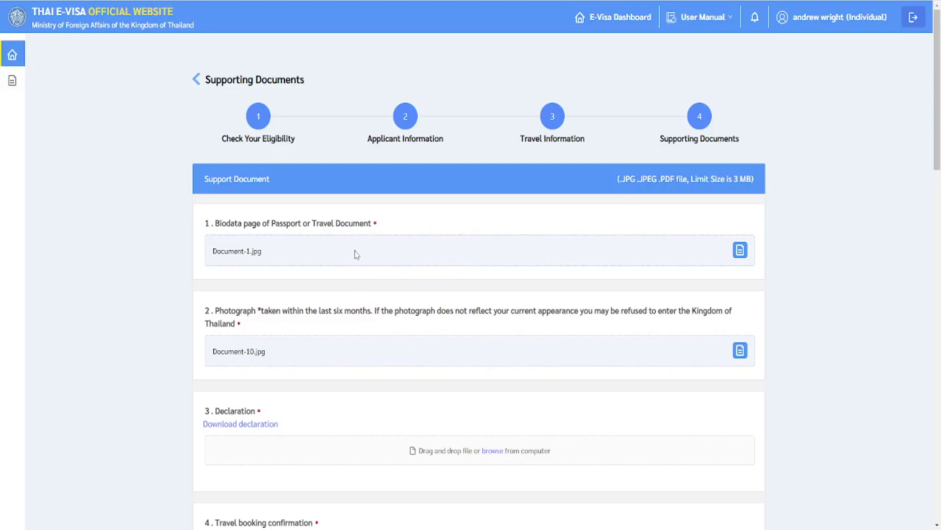
left_click(740, 254)
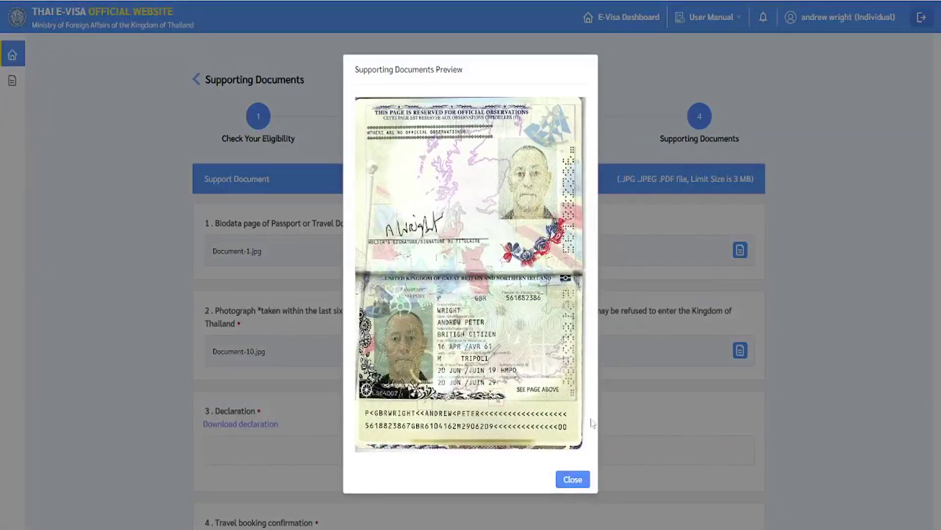
left_click(568, 477)
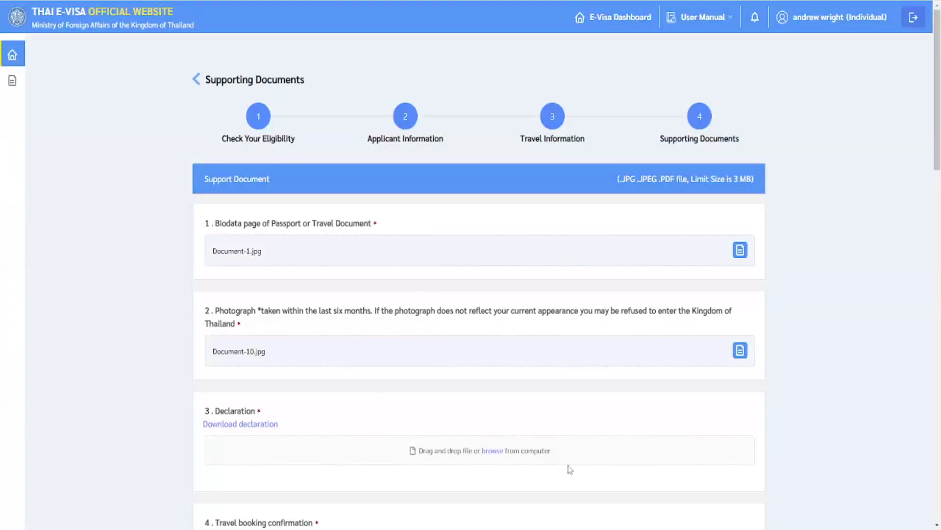
scroll(522, 371, "down", 1)
scroll(520, 373, "down", 3)
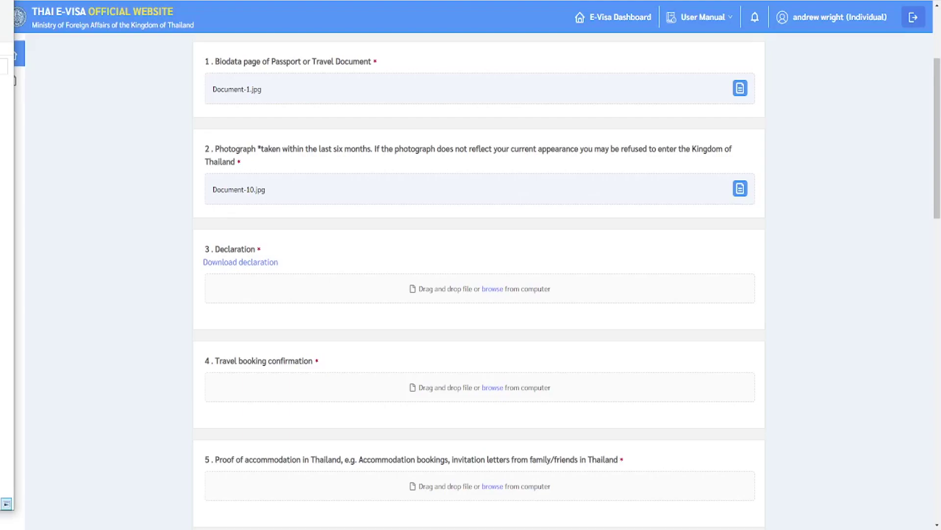
Attach Document-3.jpg to item 3 (declaration) and Document-9.jpg to item 4 (travel booking).
left_click_drag(7, 503, 425, 297)
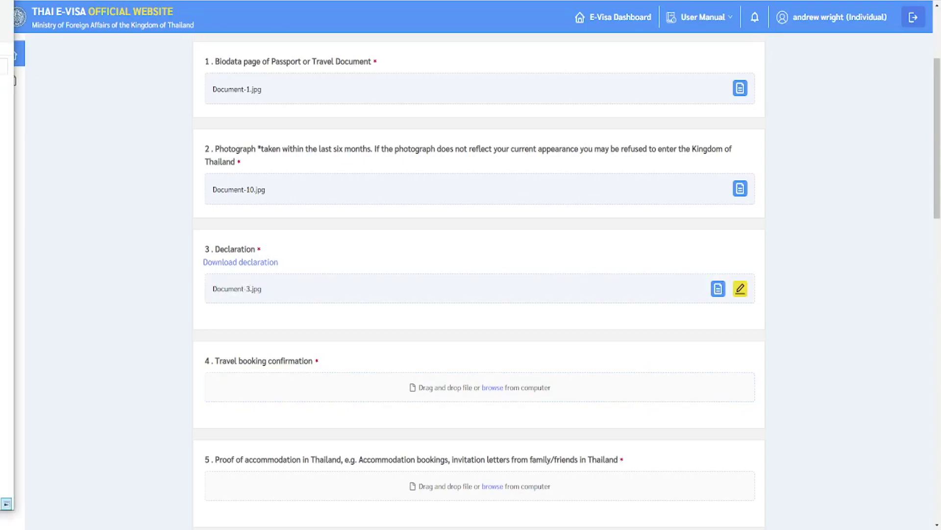
left_click_drag(10, 432, 450, 395)
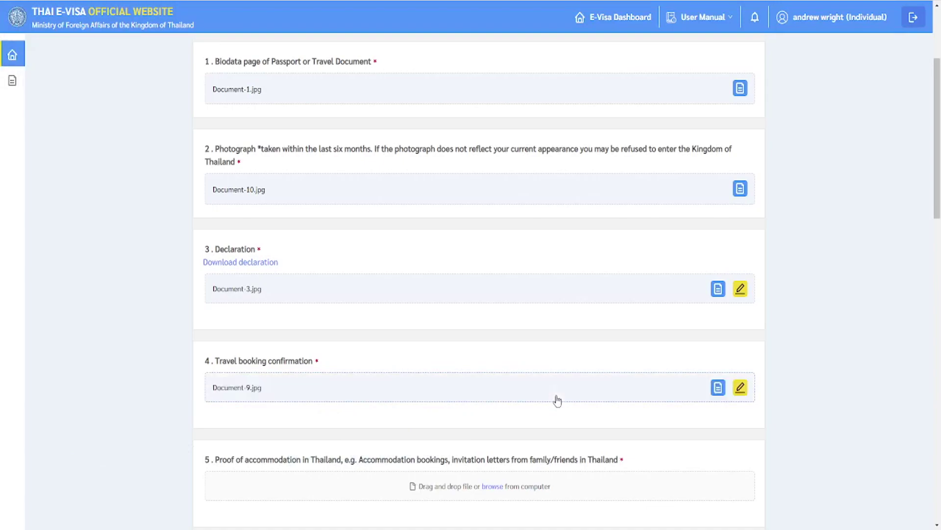
scroll(522, 392, "up", 1)
scroll(522, 393, "up", 1)
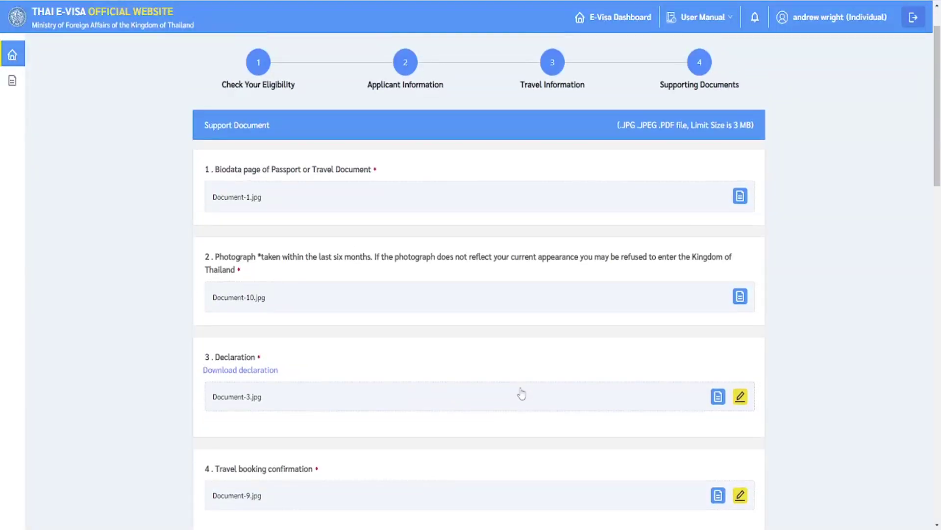
scroll(521, 394, "down", 4)
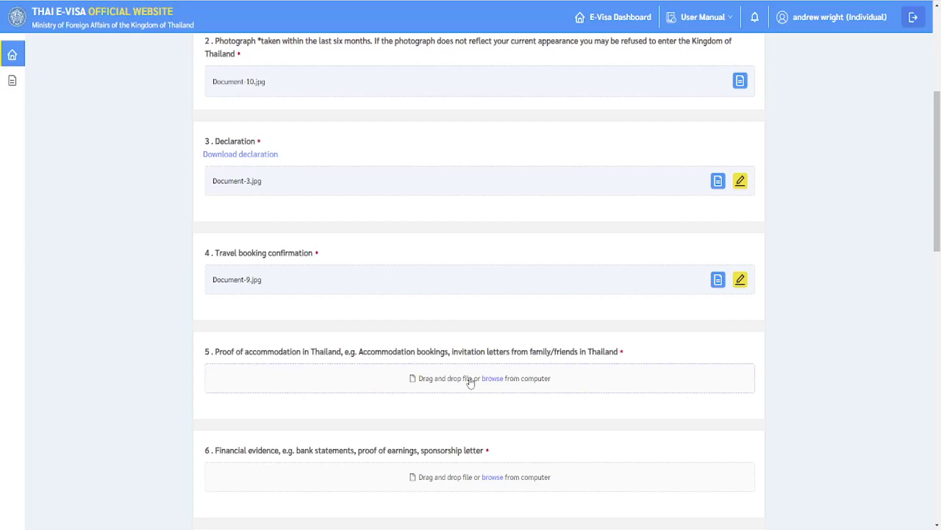
Scroll down the Supporting Documents form to item 7, confirmation of legal residence.
scroll(443, 475, "down", 2)
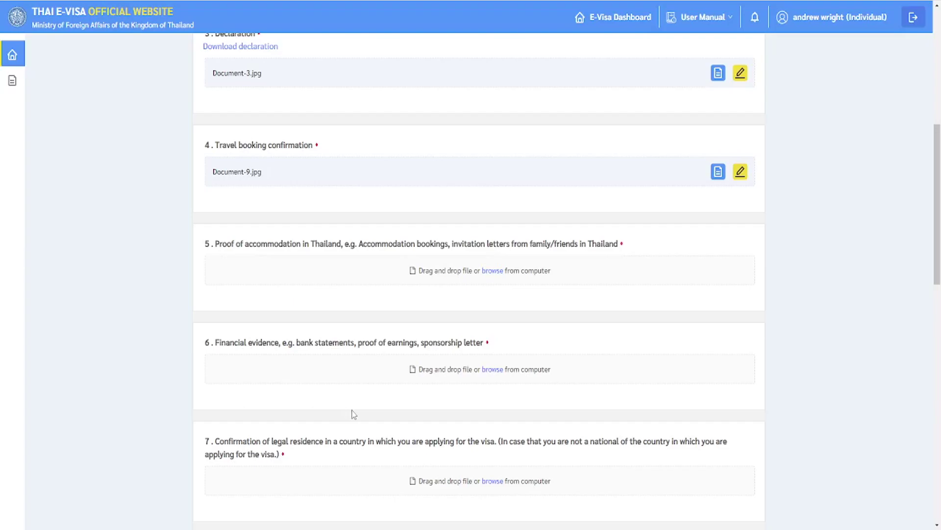
scroll(353, 413, "down", 1)
scroll(287, 427, "down", 2)
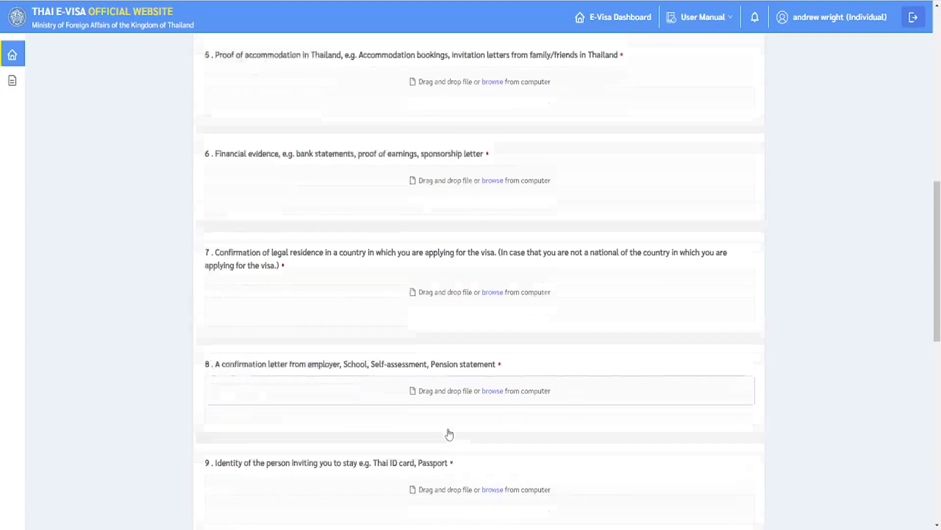
scroll(448, 431, "down", 1)
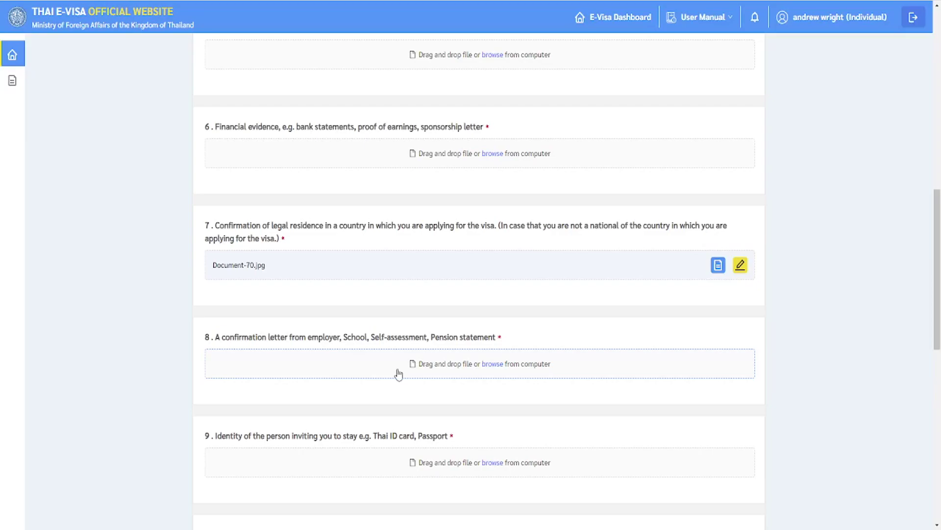
scroll(398, 373, "down", 2)
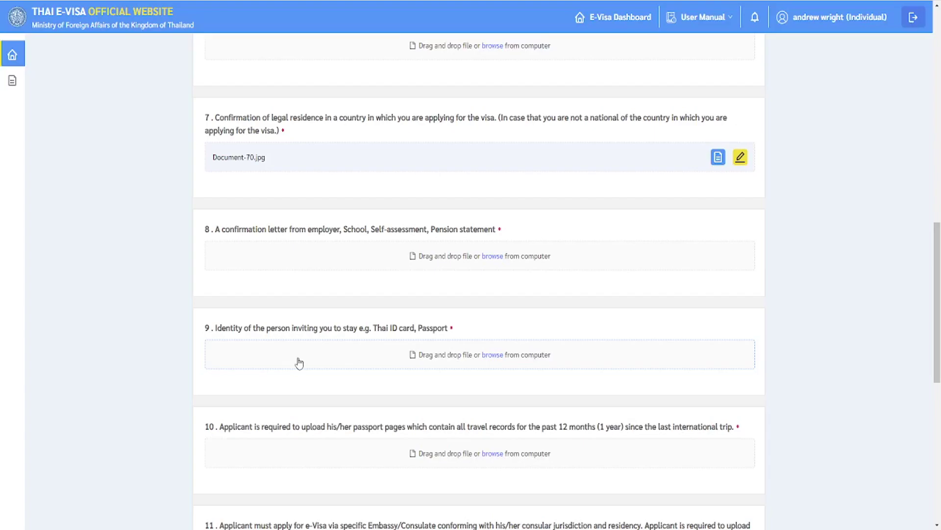
Attach Document-1394.jpg to item 10 and open its document preview.
scroll(299, 362, "down", 3)
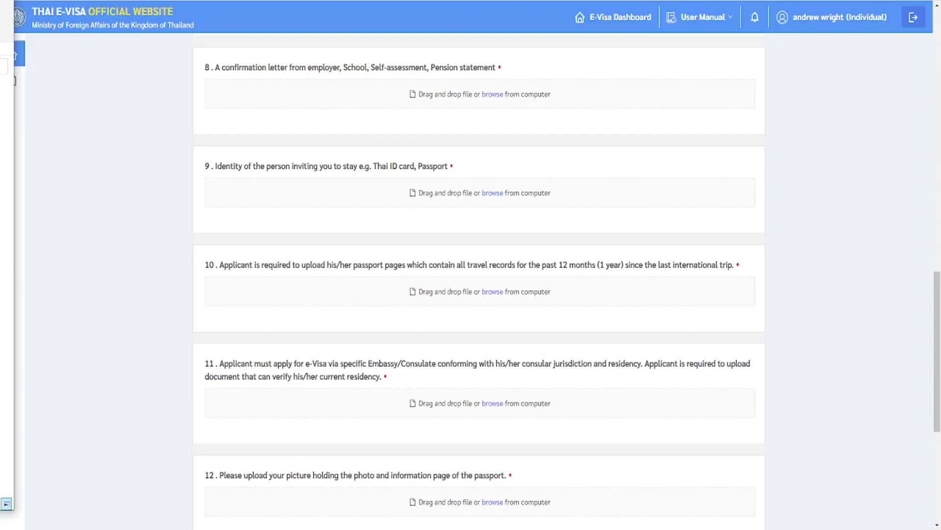
left_click_drag(196, 314, 319, 304)
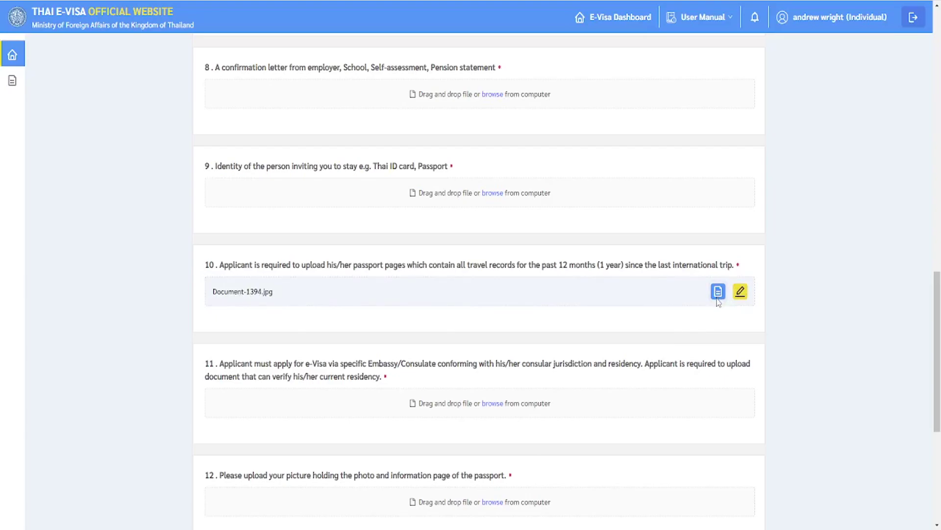
left_click(718, 293)
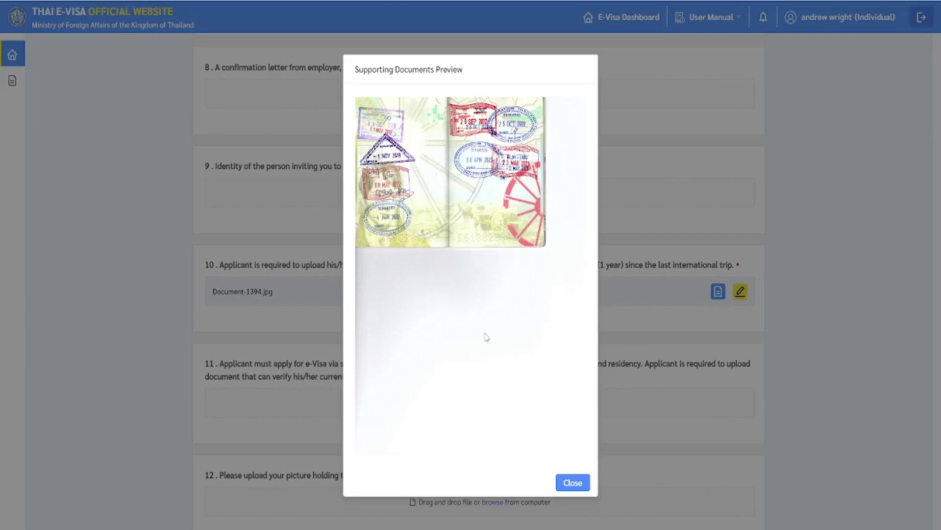
Close the Supporting Documents Preview showing Document-1394.jpg.
left_click(572, 482)
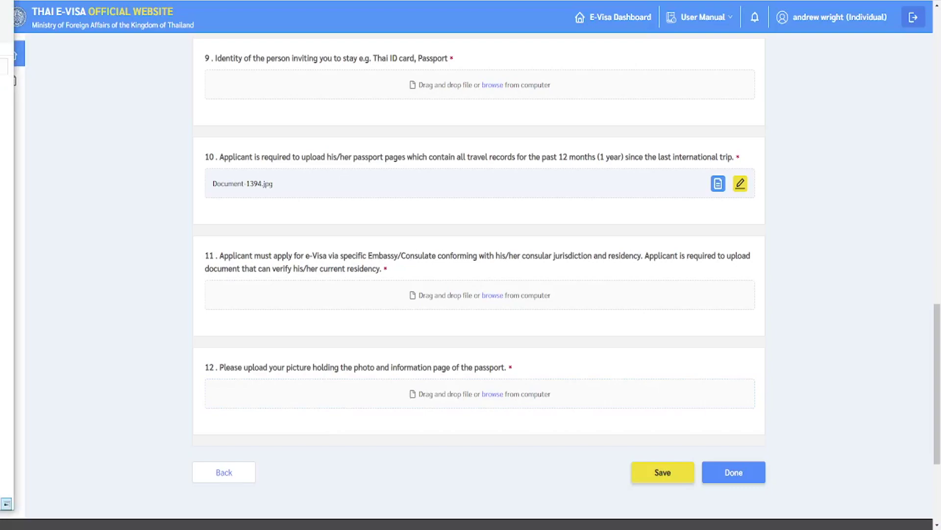
Attach Document-1396.jpg to item 12 and close its preview.
left_click_drag(15, 490, 306, 408)
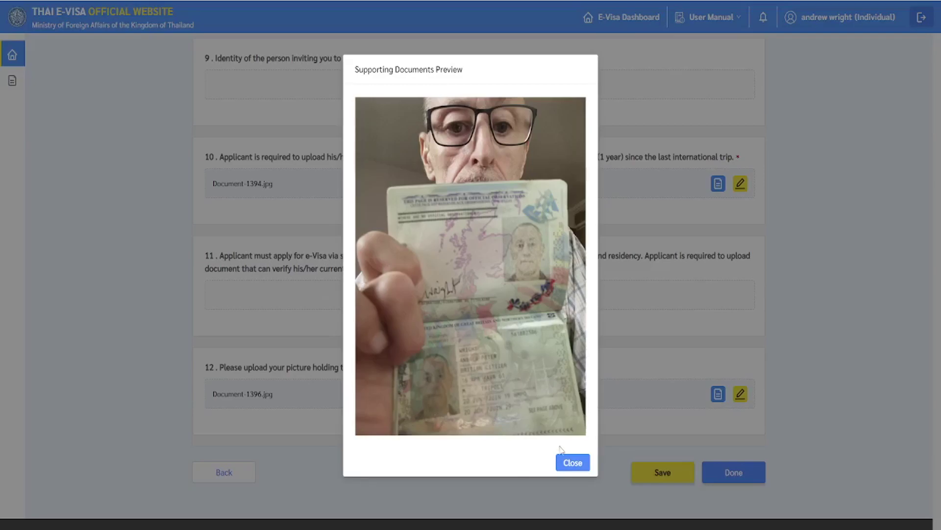
left_click(569, 463)
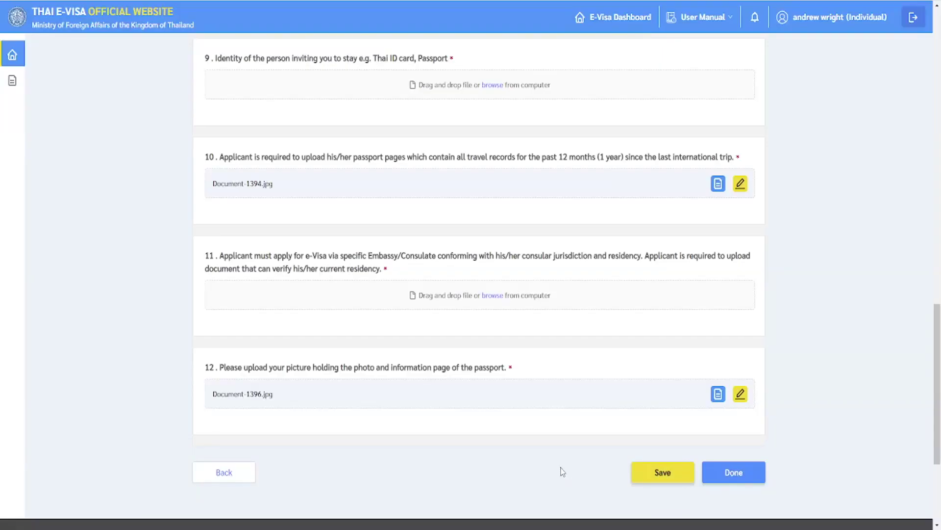
scroll(564, 466, "down", 1)
scroll(555, 492, "up", 2)
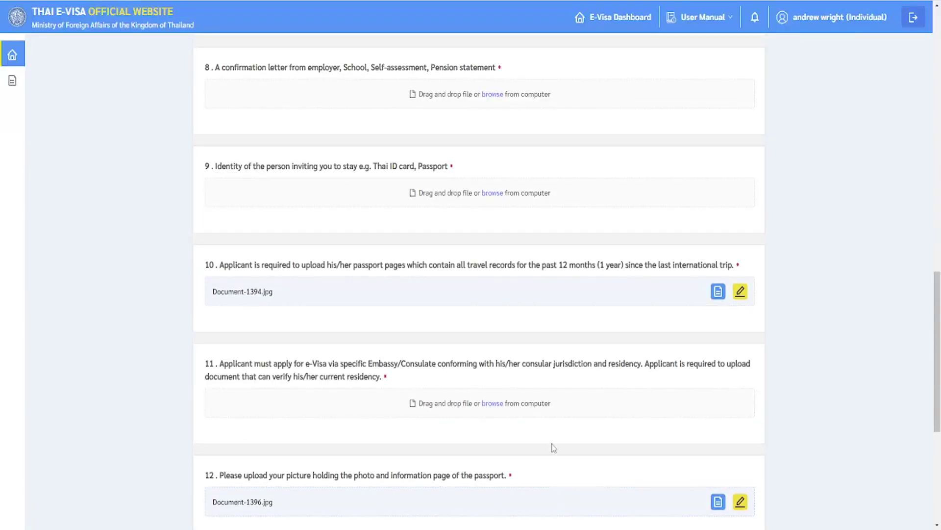
scroll(542, 396, "up", 7)
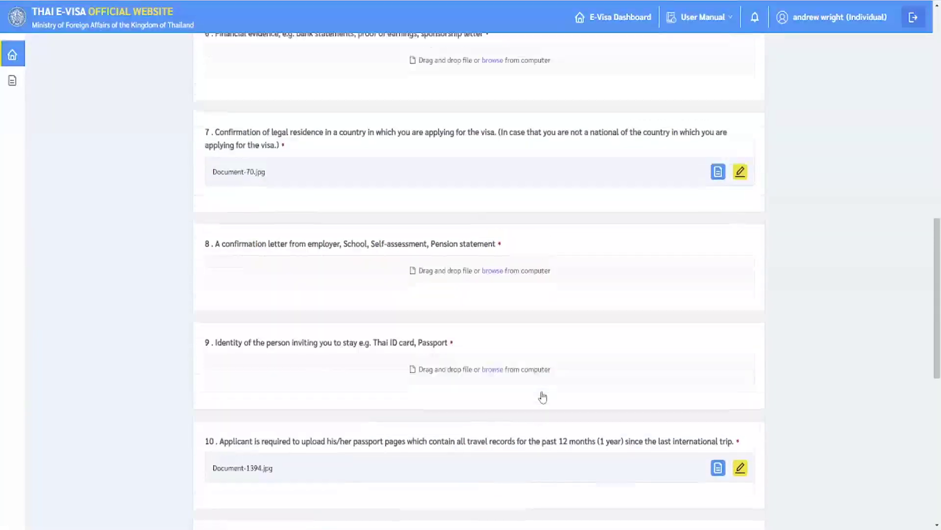
scroll(541, 398, "up", 7)
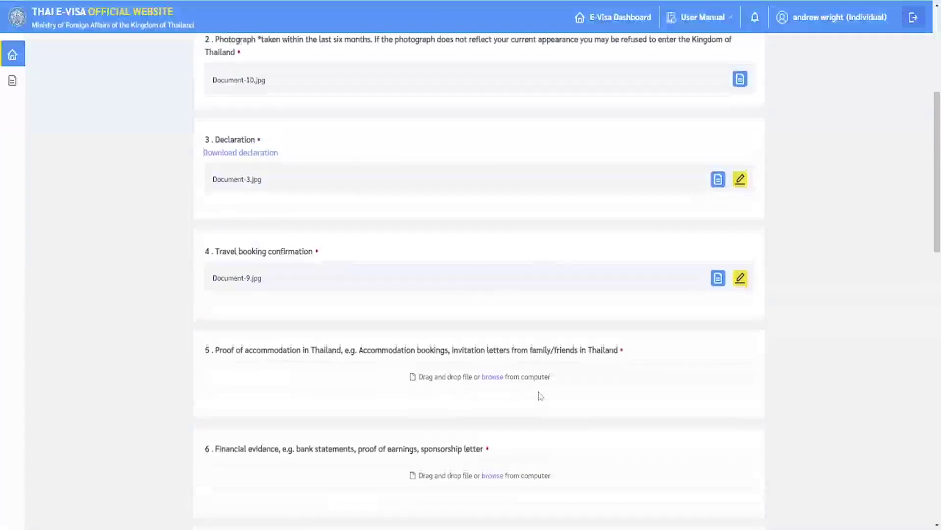
scroll(540, 397, "up", 2)
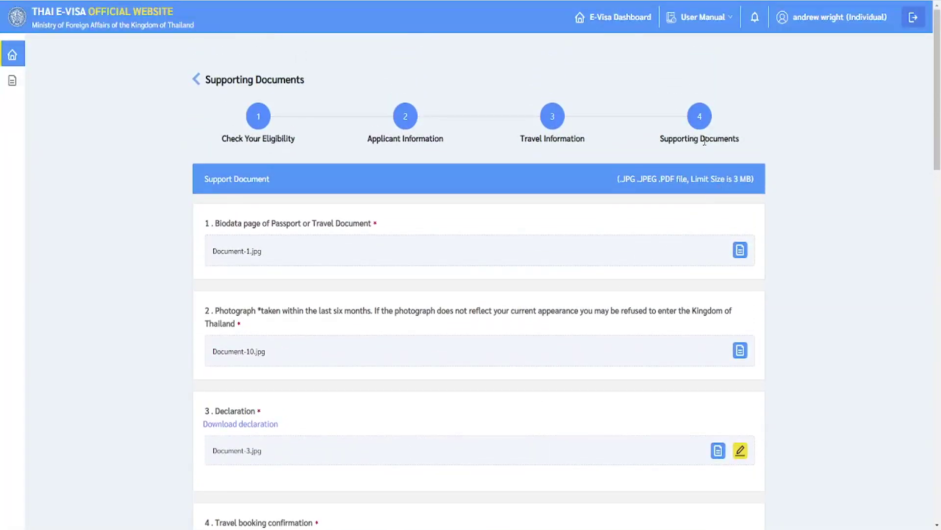
scroll(681, 197, "down", 3)
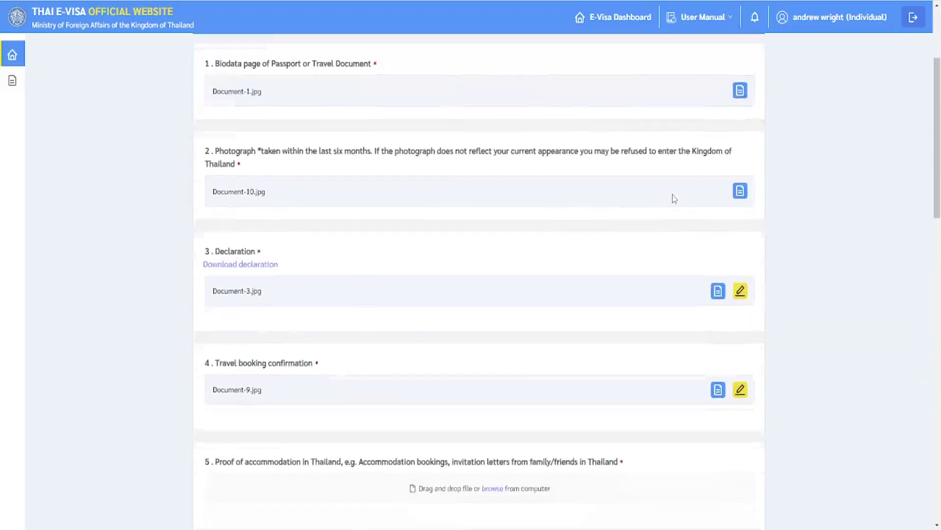
scroll(674, 198, "up", 1)
scroll(668, 200, "down", 3)
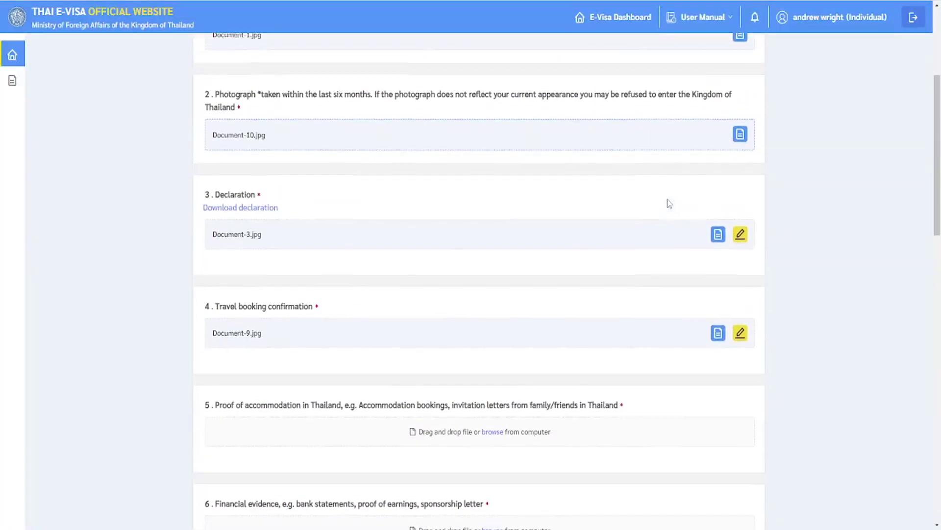
scroll(668, 204, "down", 4)
scroll(697, 369, "down", 2)
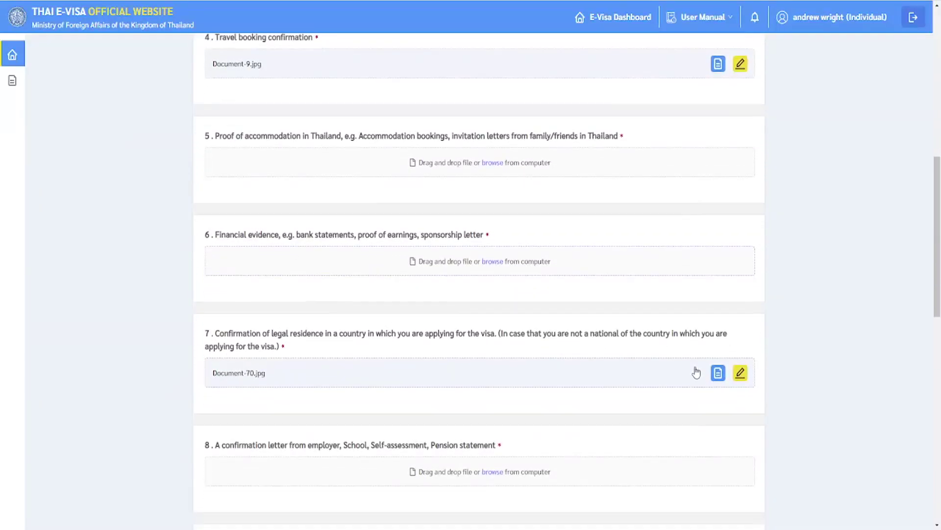
triple_click(933, 414)
scroll(907, 431, "down", 13)
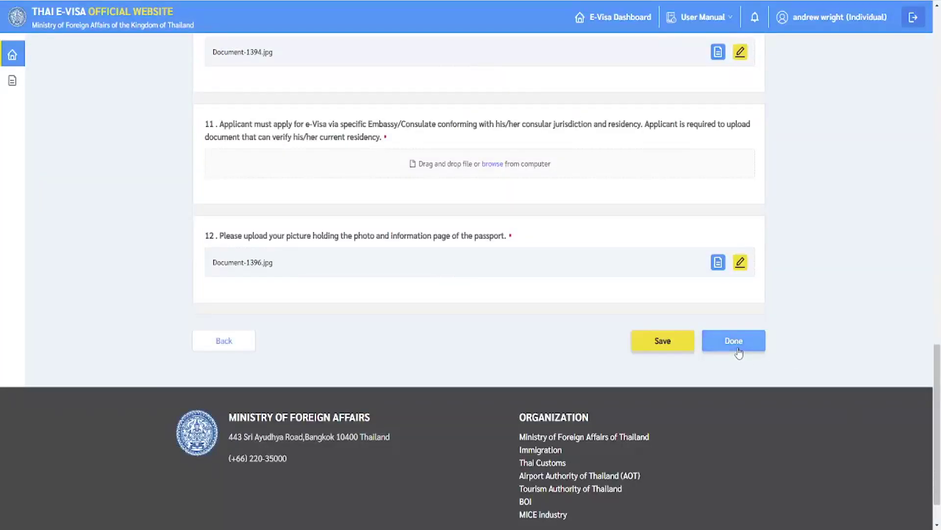
Click Done and check the upload-required warnings under items 5, 6, 8, 9 and 11.
left_click(738, 352)
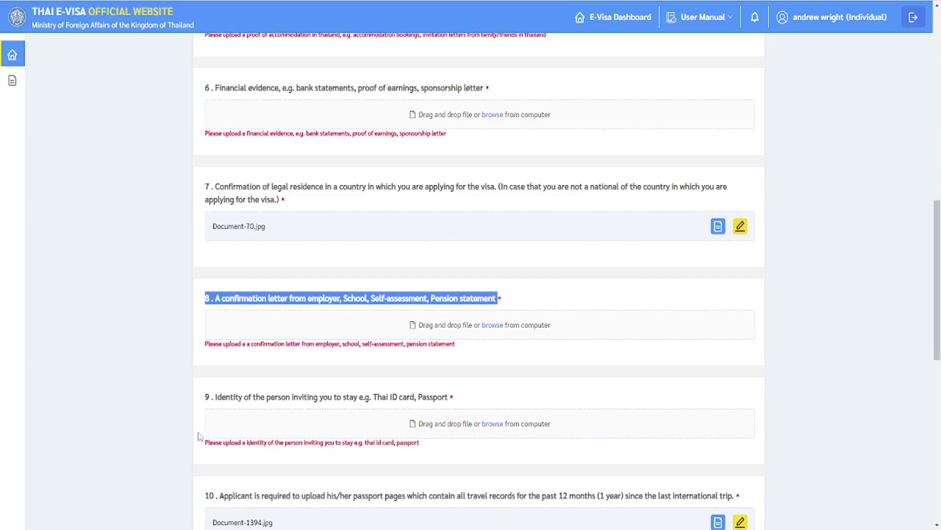
scroll(199, 435, "up", 1)
scroll(197, 427, "down", 5)
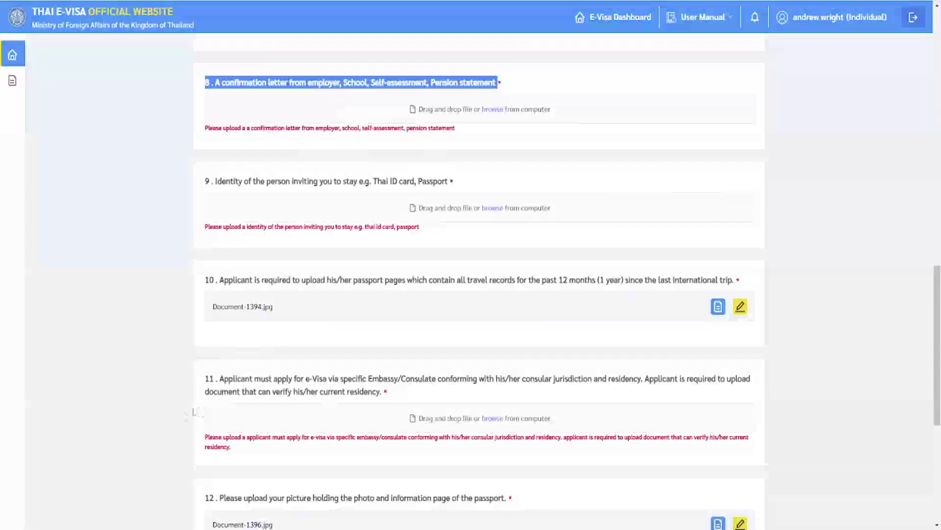
scroll(152, 439, "down", 2)
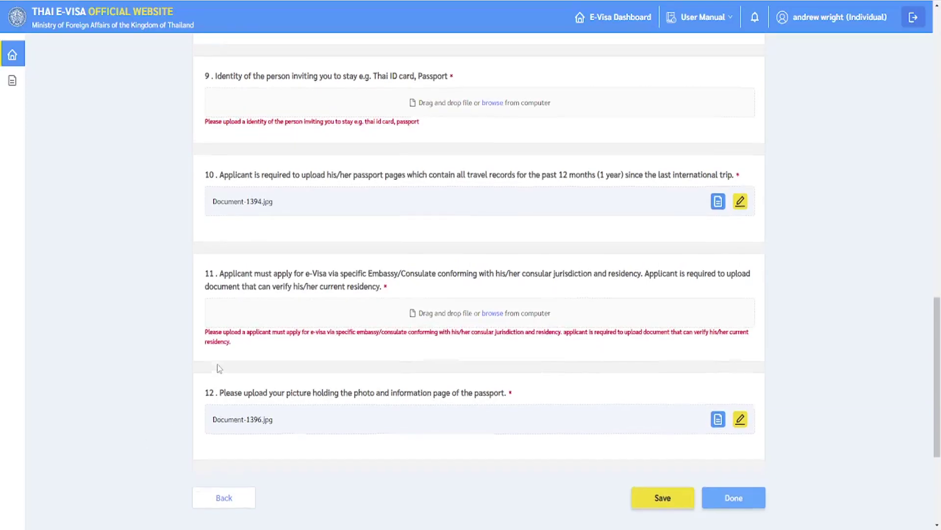
scroll(219, 368, "up", 2)
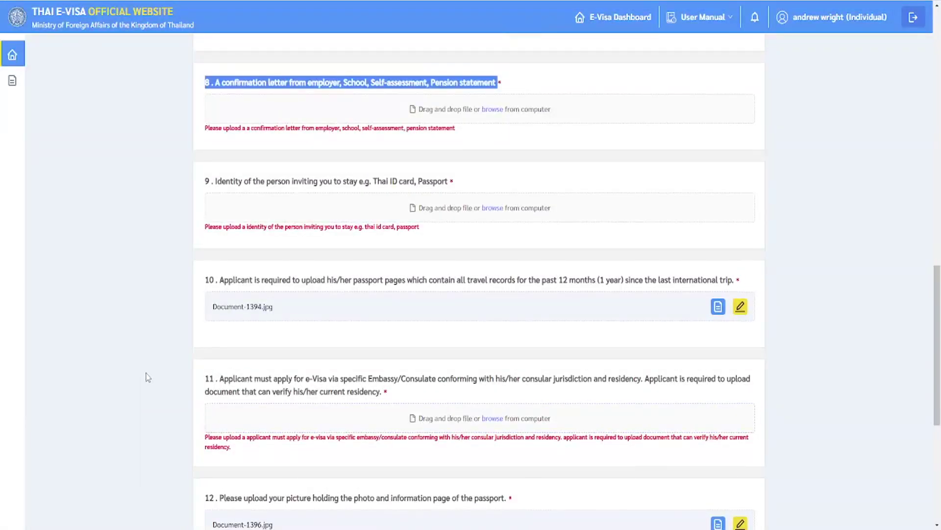
scroll(147, 376, "up", 5)
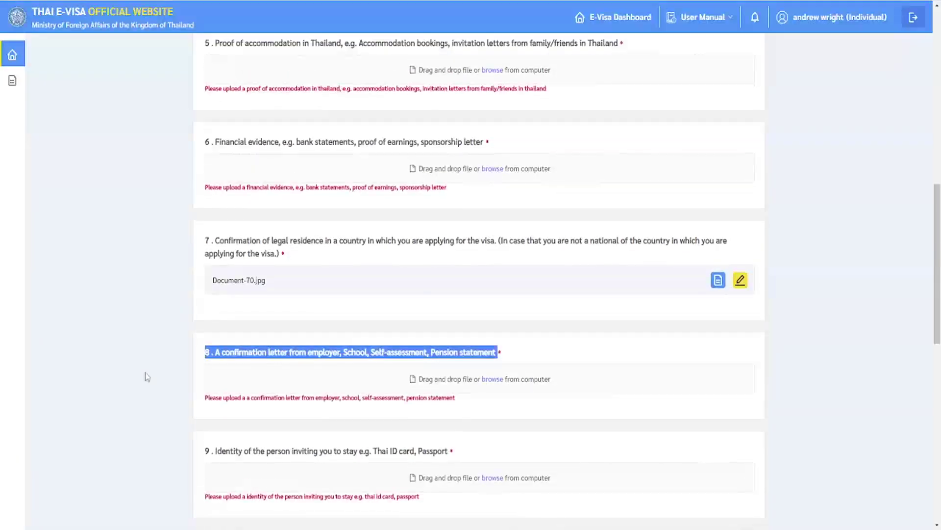